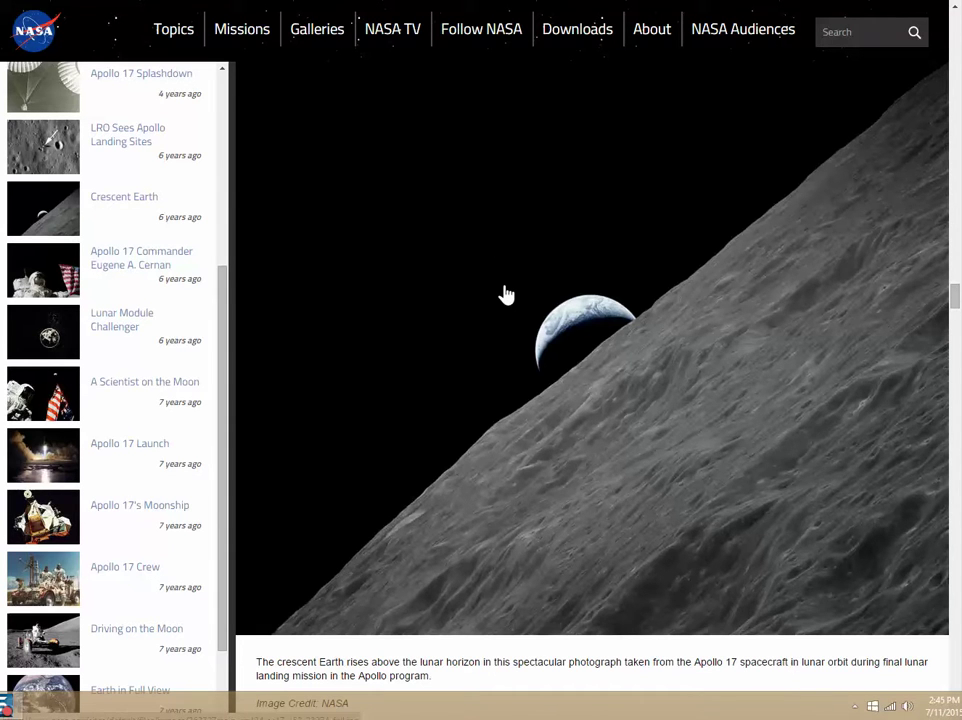
- Save the crescent Earth image from the web page under the name Apollo17Cres
{"action": "right_click", "coordinate": [545, 247]}
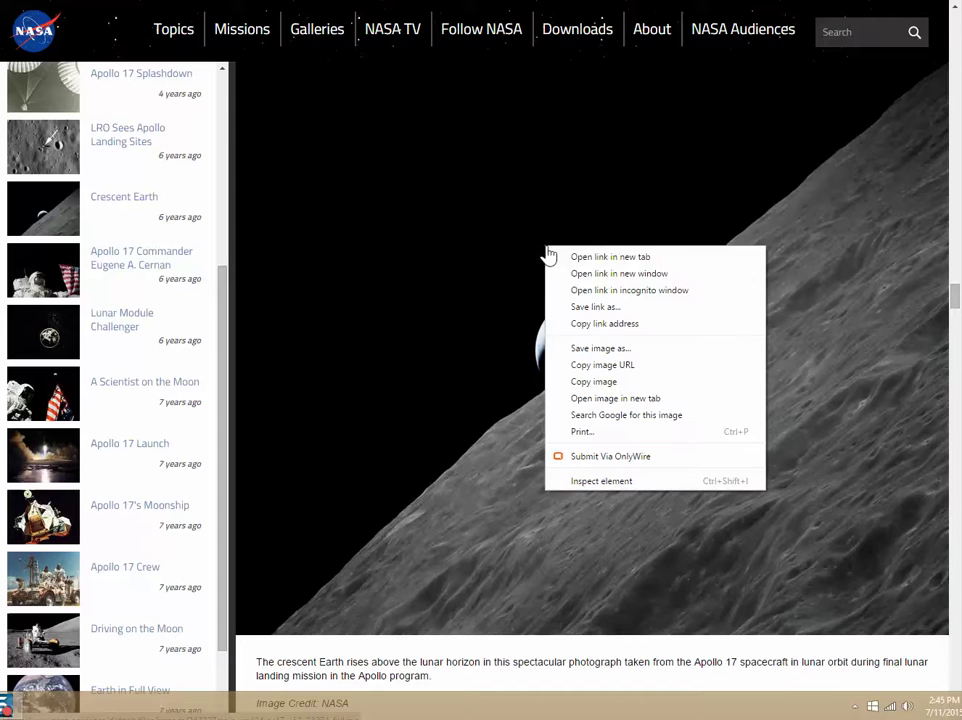
{"action": "left_click", "coordinate": [600, 348]}
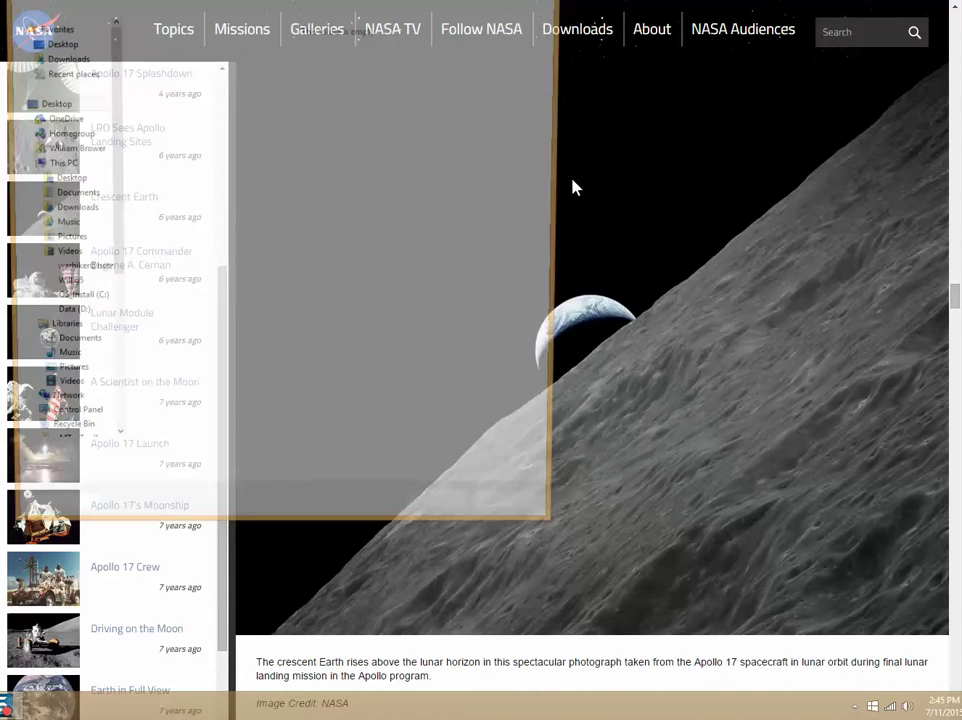
{"action": "type", "text": "Apo"}
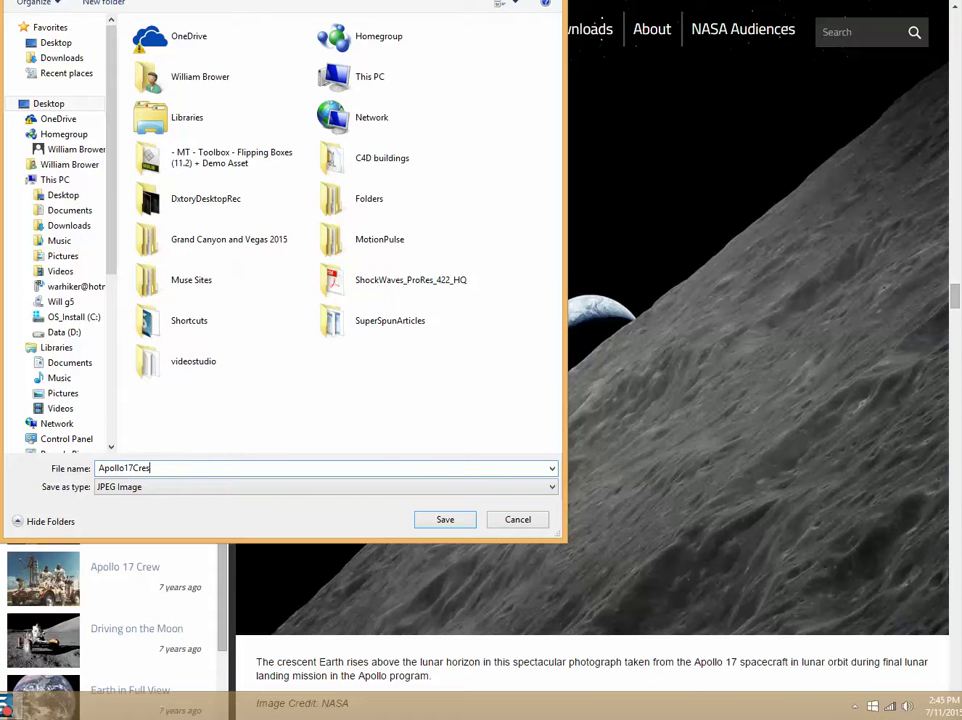
{"action": "type", "text": "llo17Cres"}
{"action": "key", "text": "Return"}
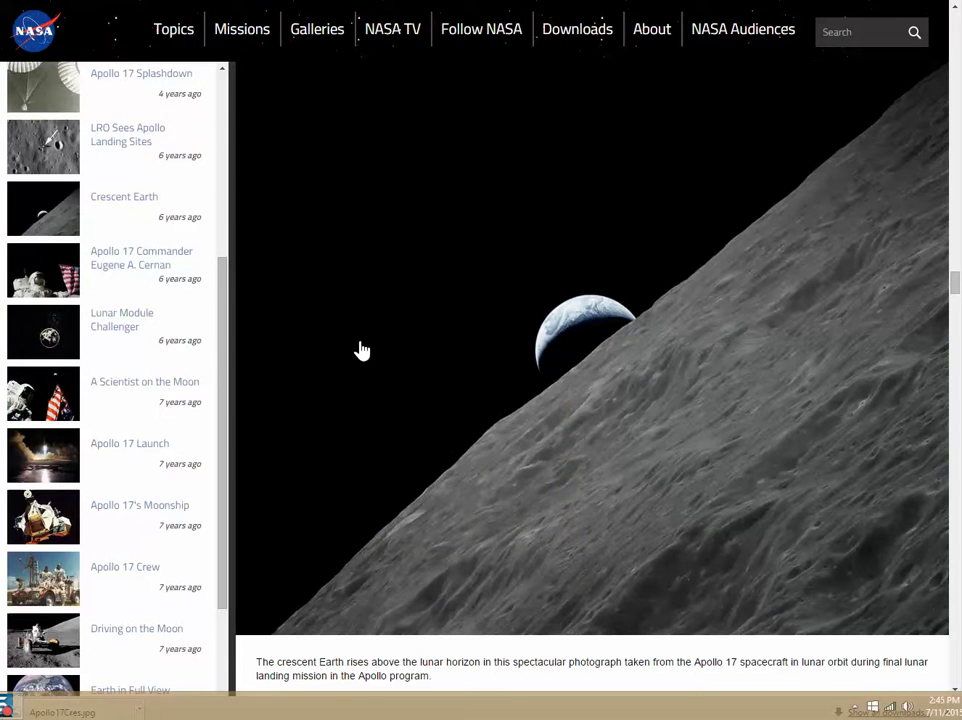
- Search the Start screen for photoshop, which launches Lightroom 5 by mistake
{"action": "key", "text": "super"}
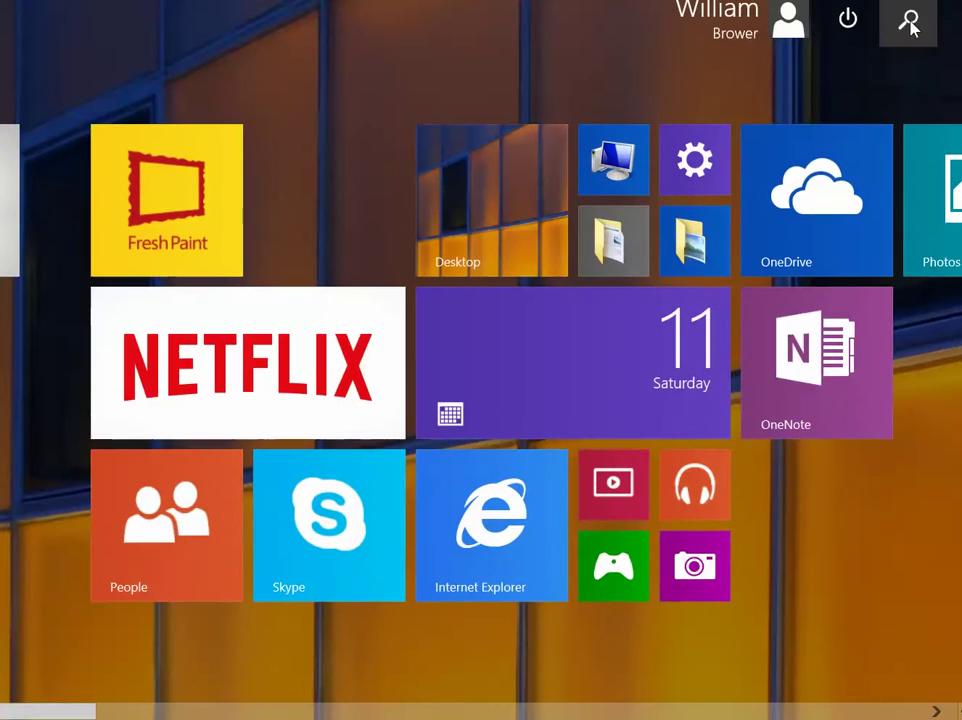
{"action": "left_click", "coordinate": [906, 28]}
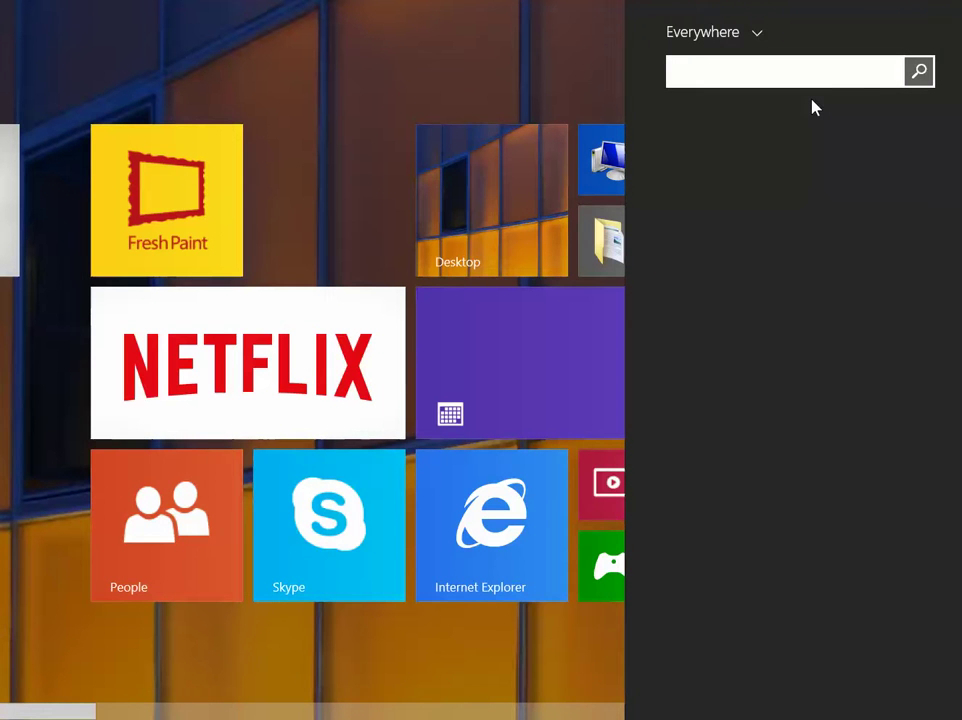
{"action": "type", "text": "photoshop"}
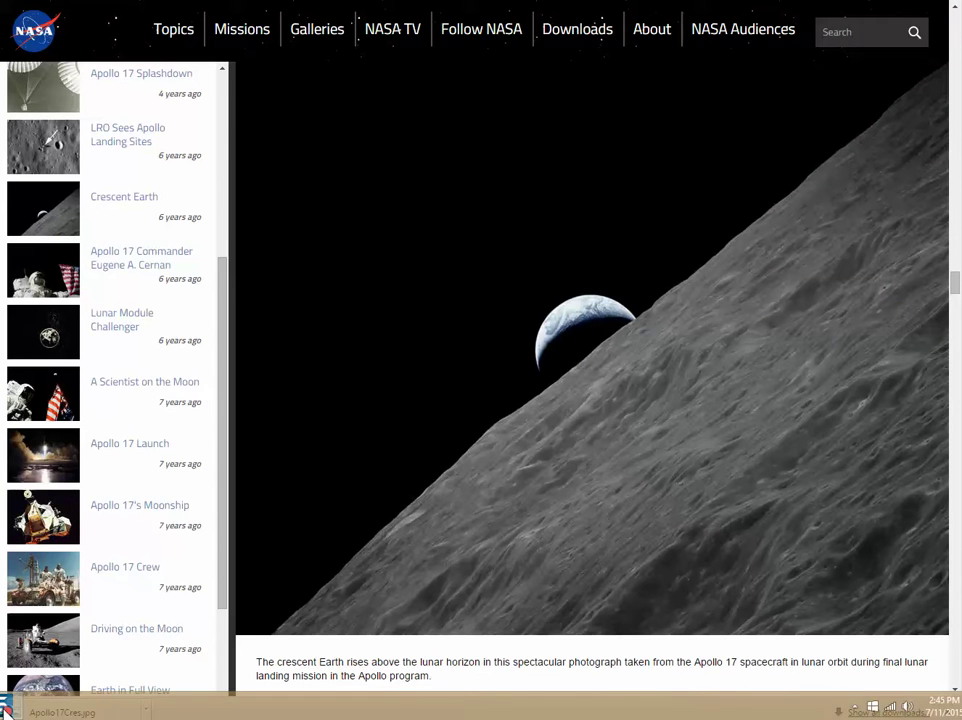
{"action": "left_click", "coordinate": [13, 706]}
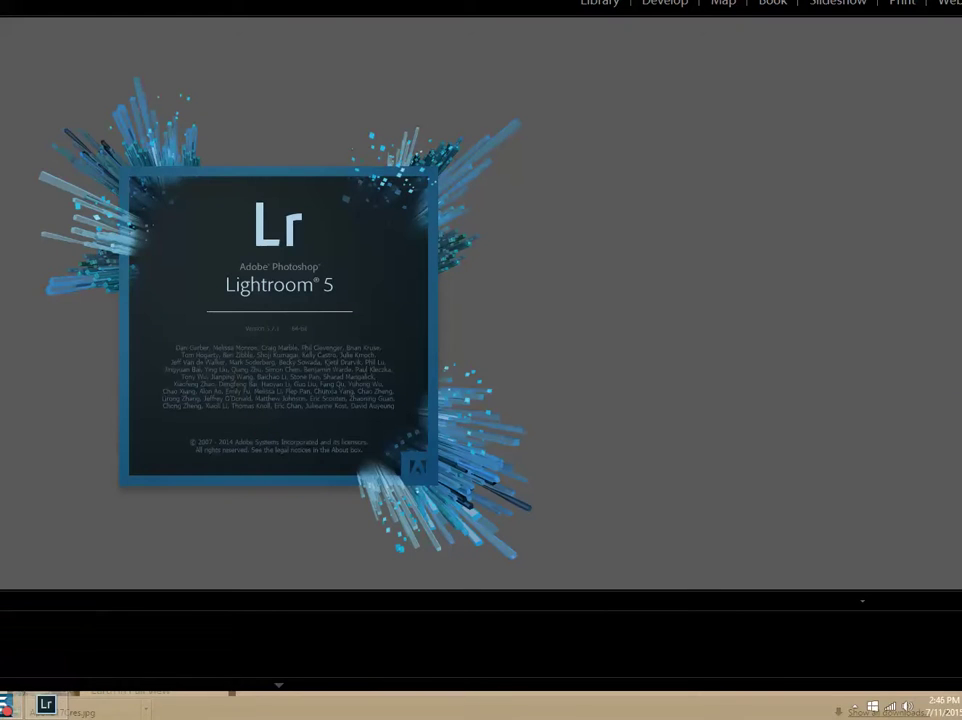
- Search the Start screen for gimp and launch GIMP 2
{"action": "key", "text": "super"}
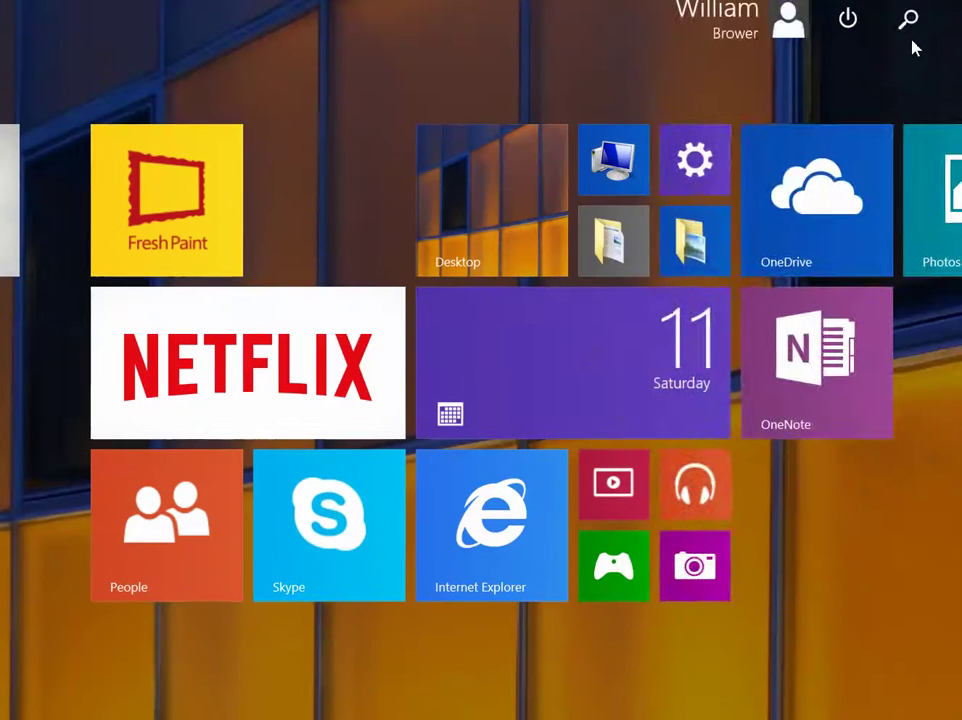
{"action": "left_click", "coordinate": [912, 22]}
{"action": "type", "text": "gimp 2"}
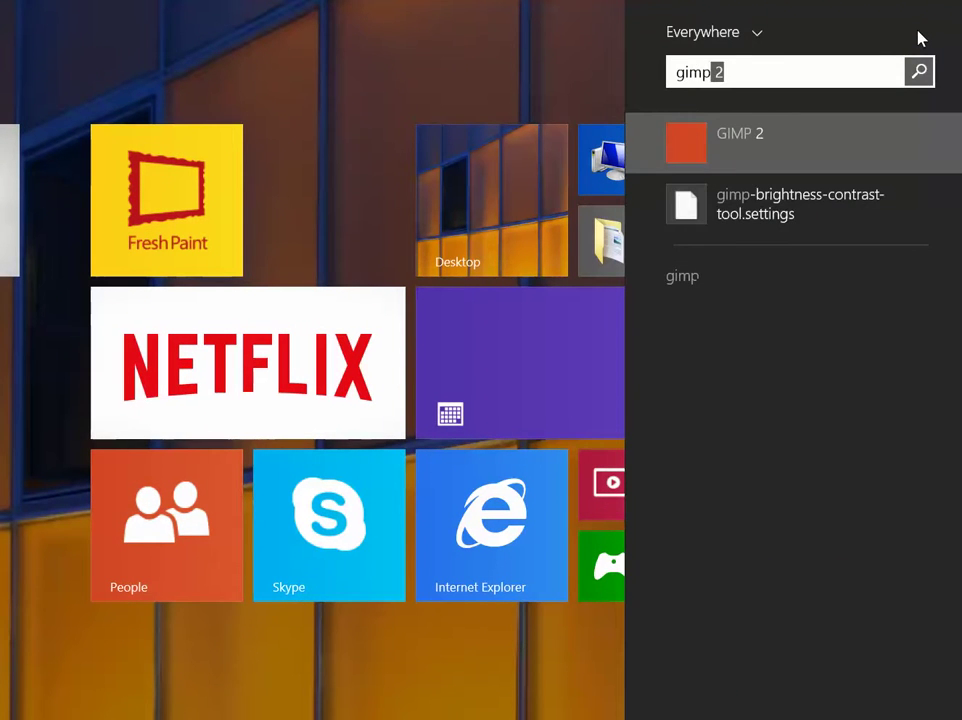
{"action": "left_click", "coordinate": [745, 142]}
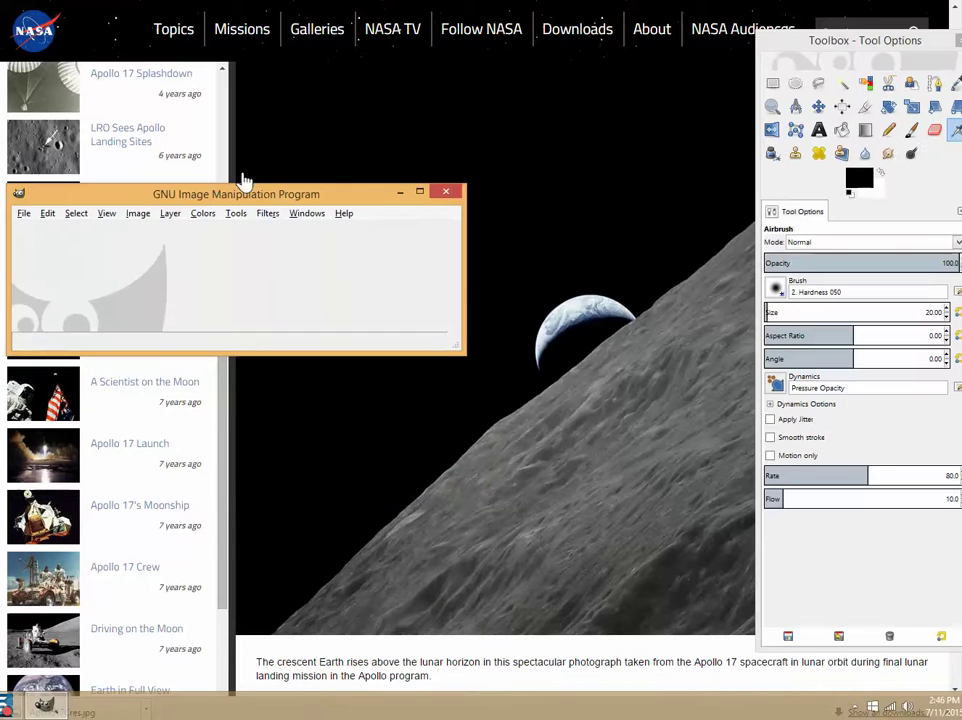
- Open Apollo17Cres.jpg from the Desktop folder through File > Open
{"action": "left_click", "coordinate": [22, 213]}
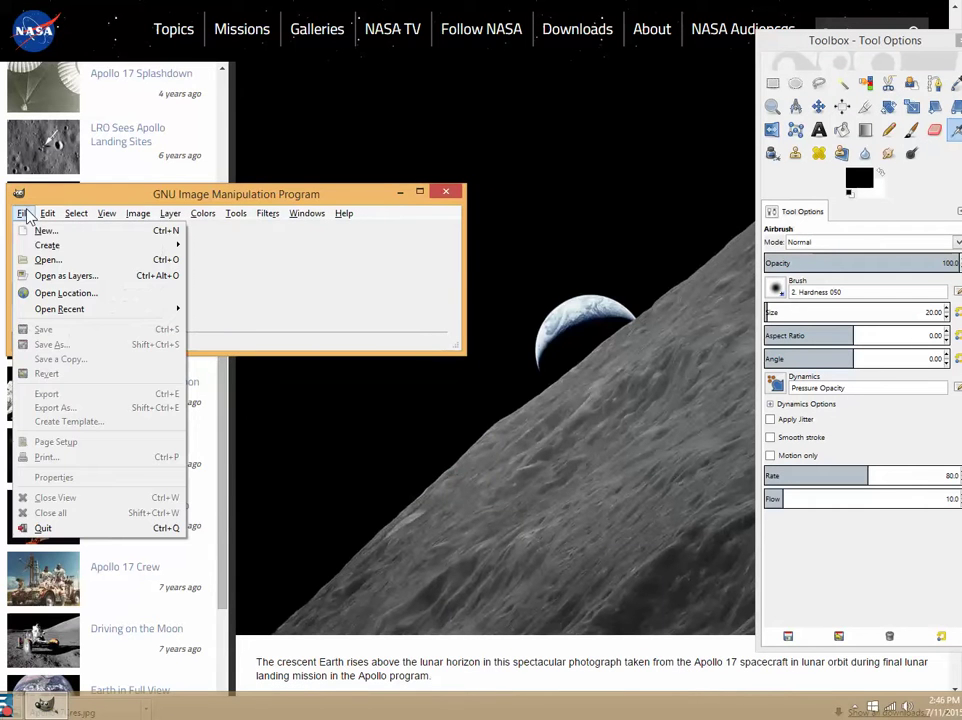
{"action": "left_click", "coordinate": [52, 261]}
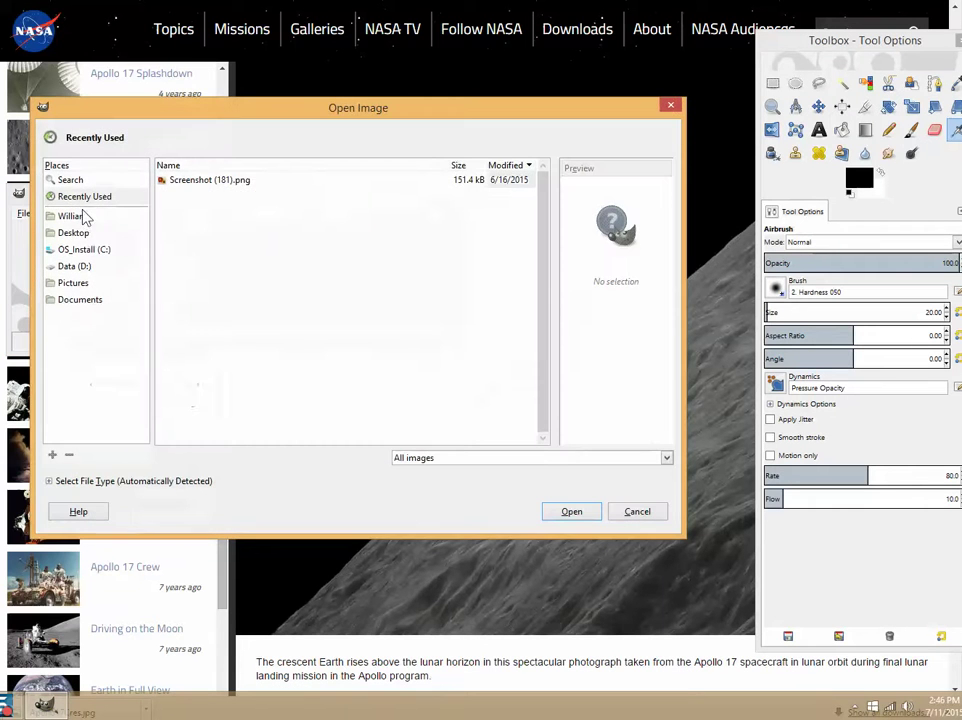
{"action": "left_click", "coordinate": [75, 232]}
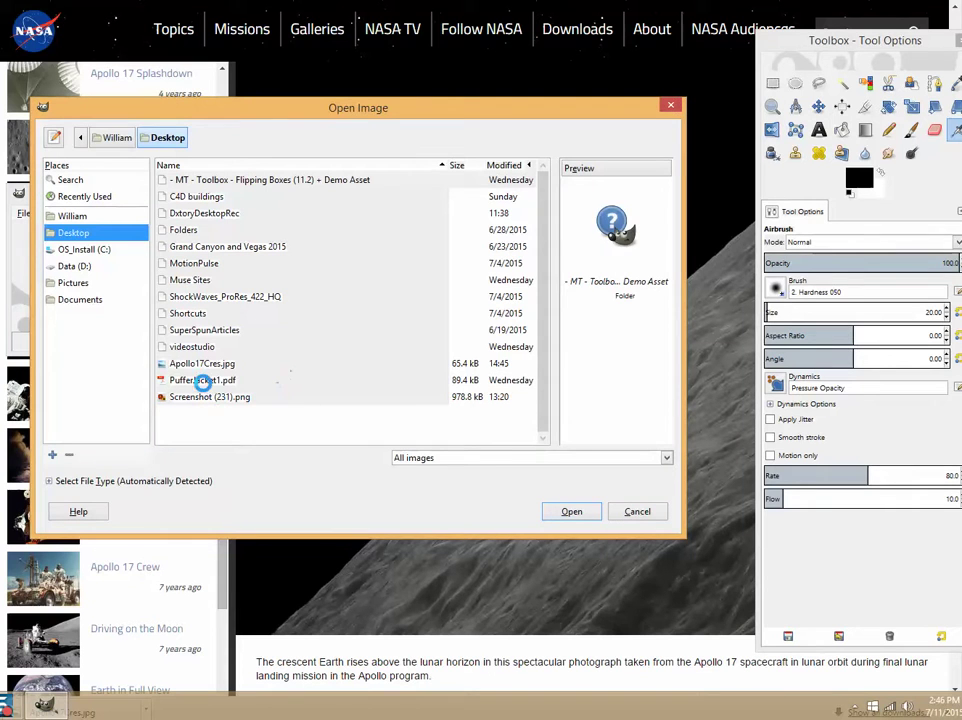
{"action": "left_click", "coordinate": [201, 364]}
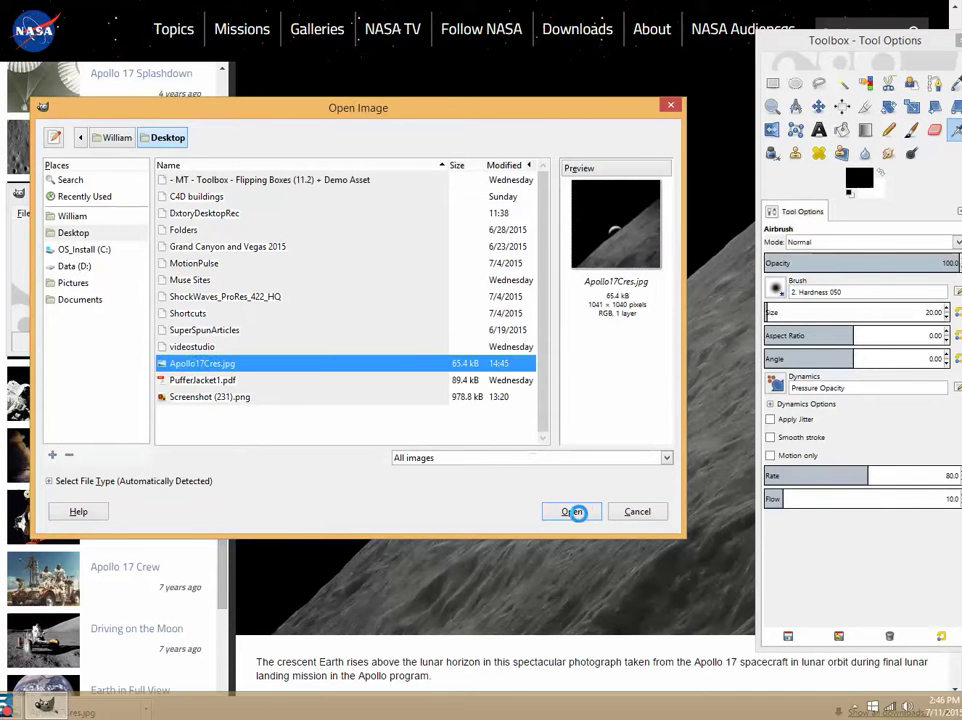
{"action": "left_click", "coordinate": [577, 513]}
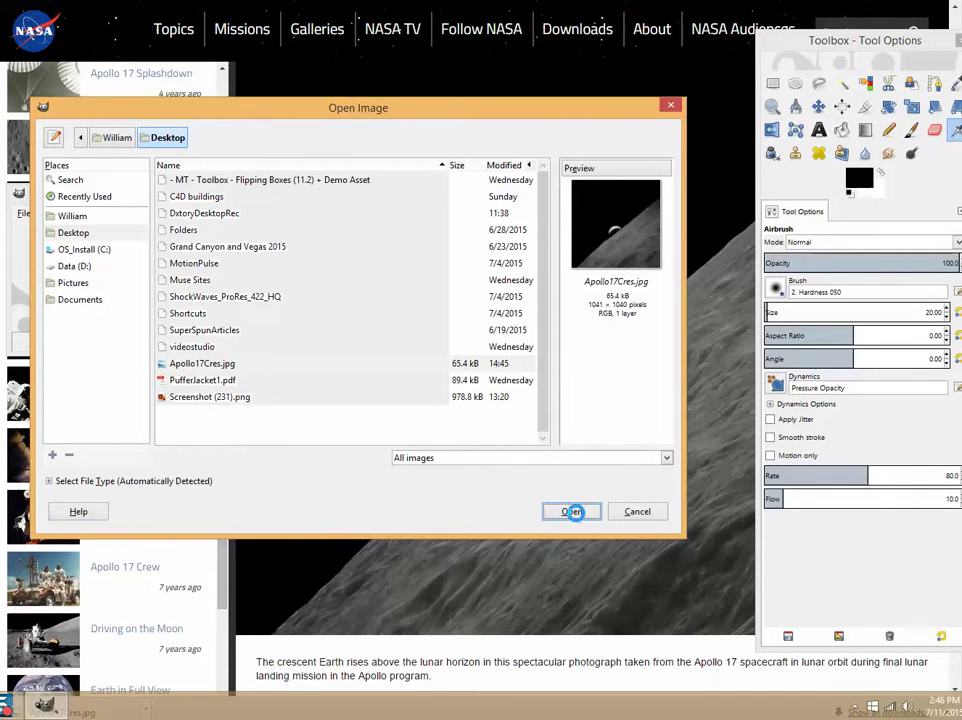
{"action": "left_click", "coordinate": [196, 364]}
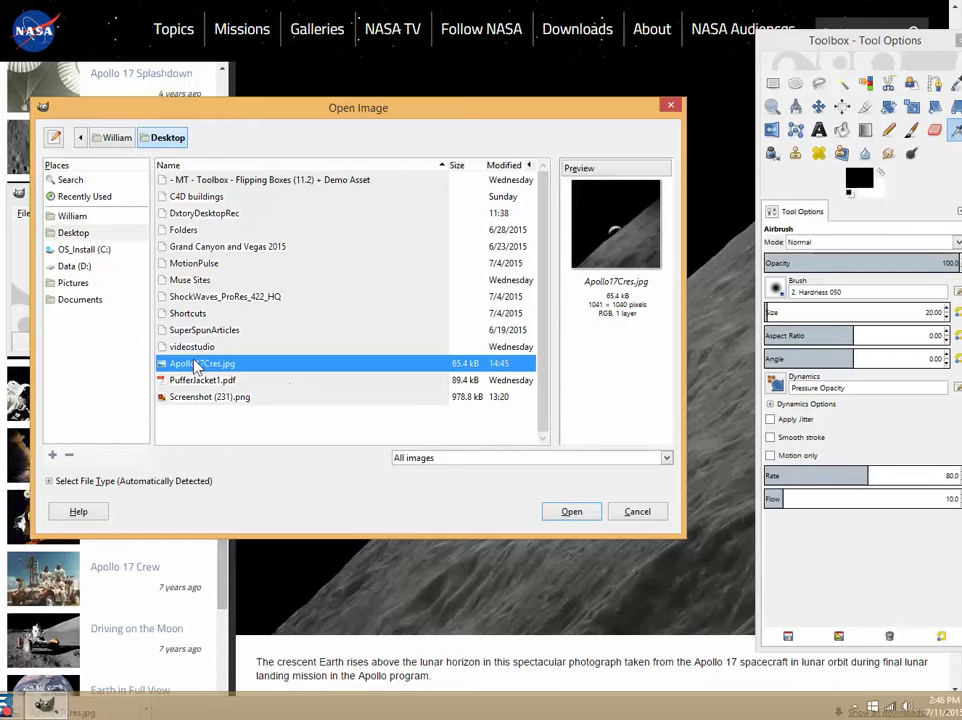
{"action": "left_click", "coordinate": [577, 512]}
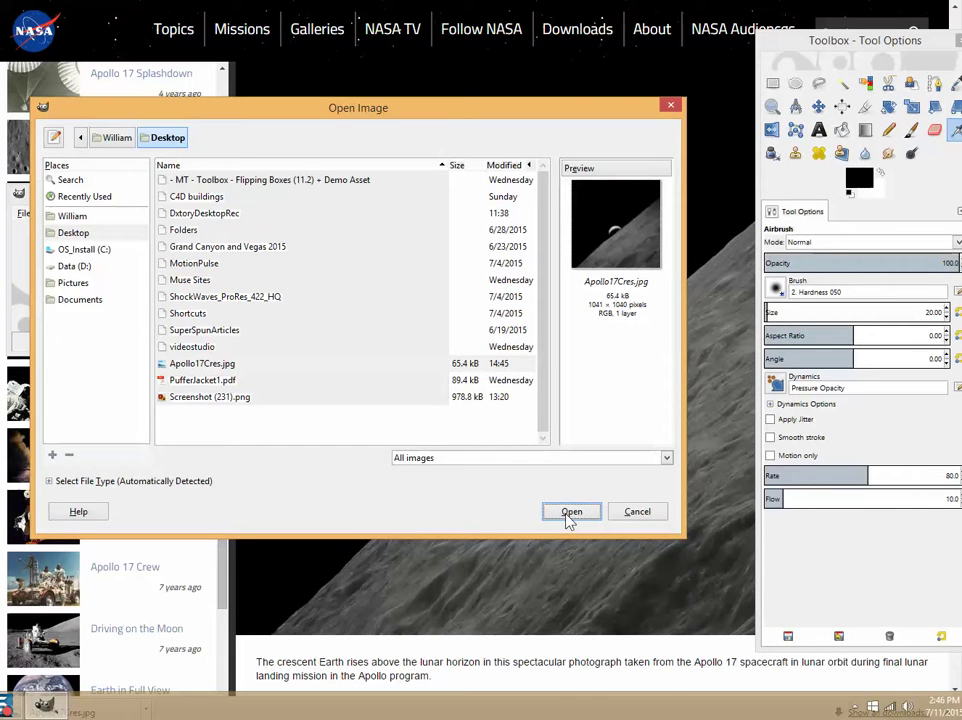
{"action": "left_click_drag", "start_coordinate": [340, 100], "coordinate": [0, 4]}
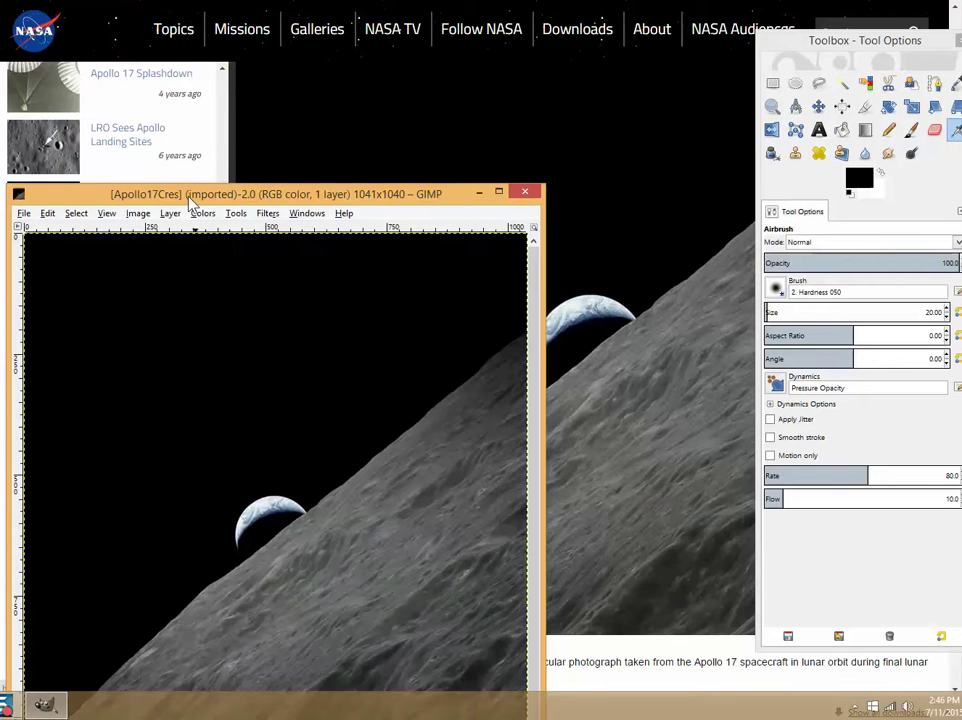
{"action": "left_click_drag", "start_coordinate": [193, 199], "coordinate": [110, 28]}
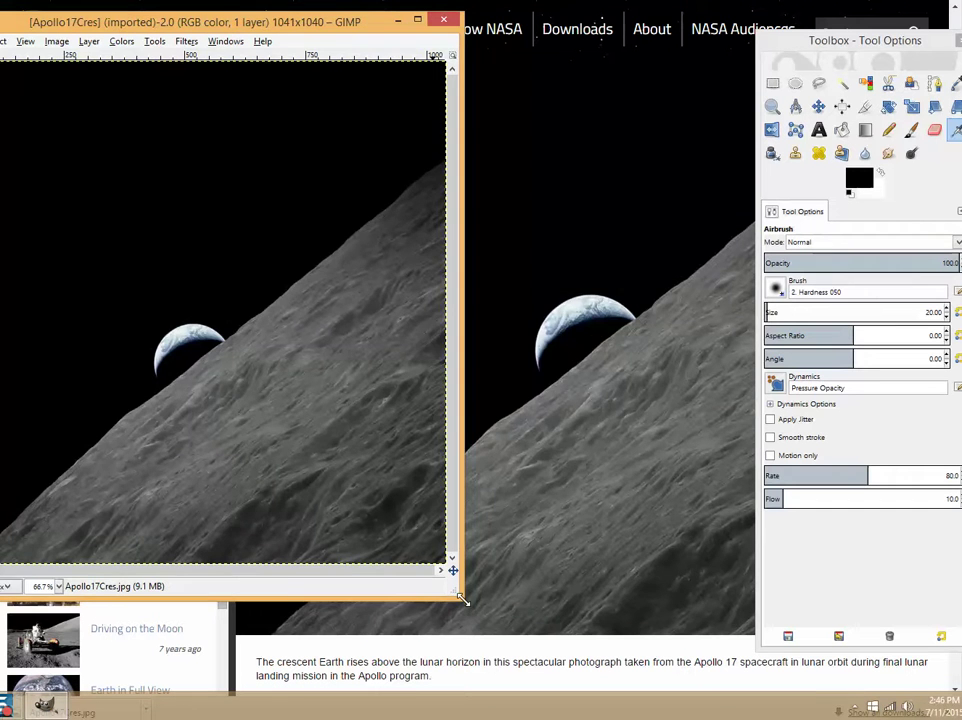
{"action": "left_click_drag", "start_coordinate": [462, 598], "coordinate": [760, 640]}
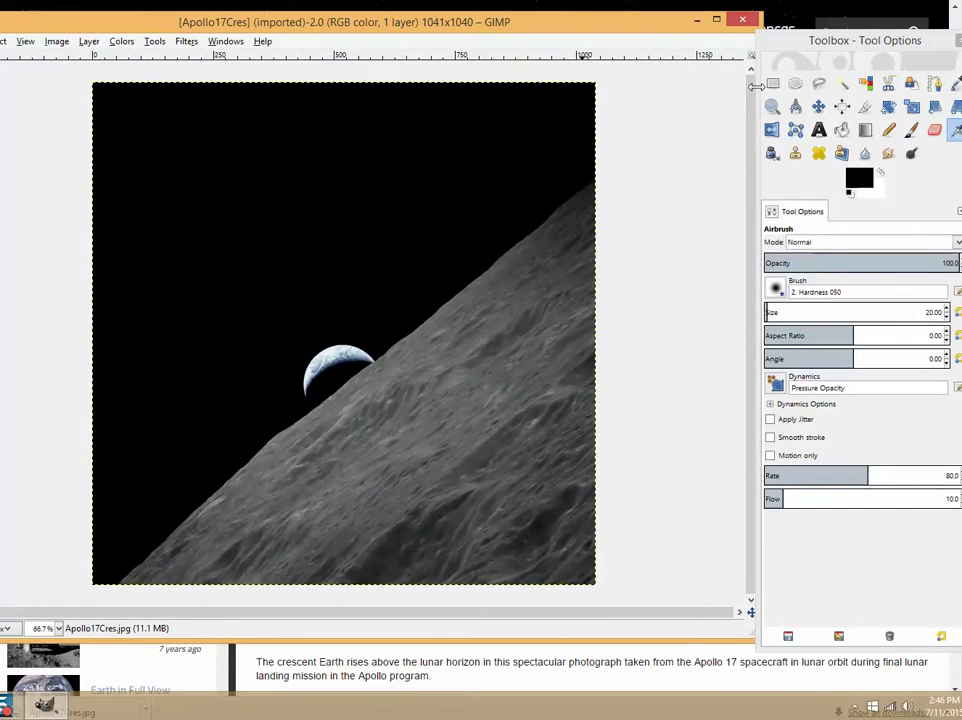
{"action": "left_click", "coordinate": [772, 106]}
{"action": "left_click", "coordinate": [344, 374]}
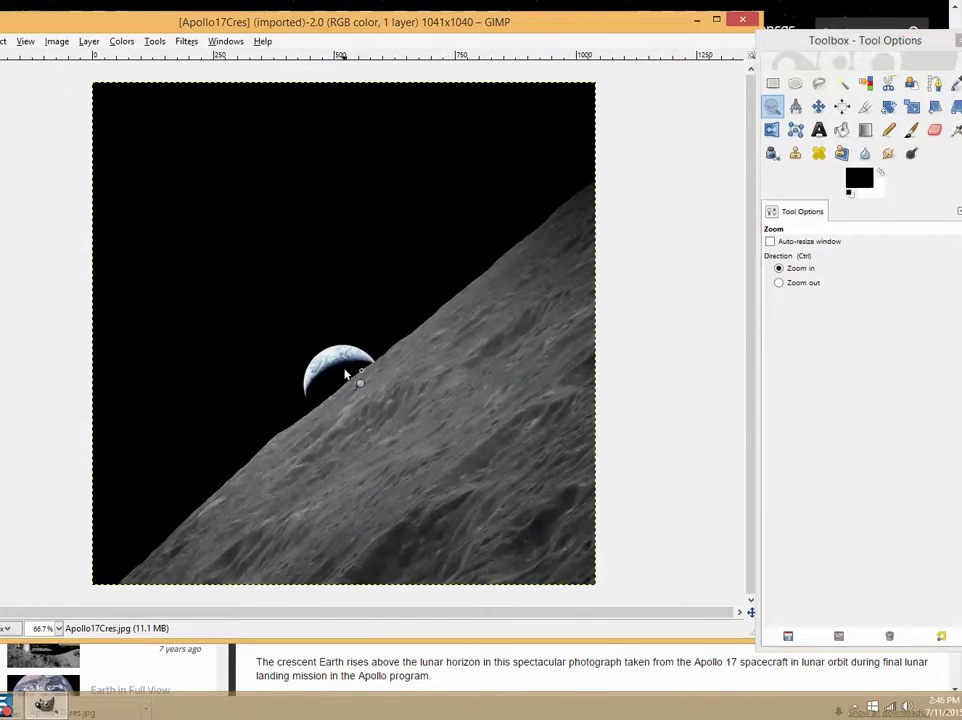
{"action": "left_click", "coordinate": [345, 374]}
{"action": "left_click", "coordinate": [346, 374]}
{"action": "left_click", "coordinate": [348, 373]}
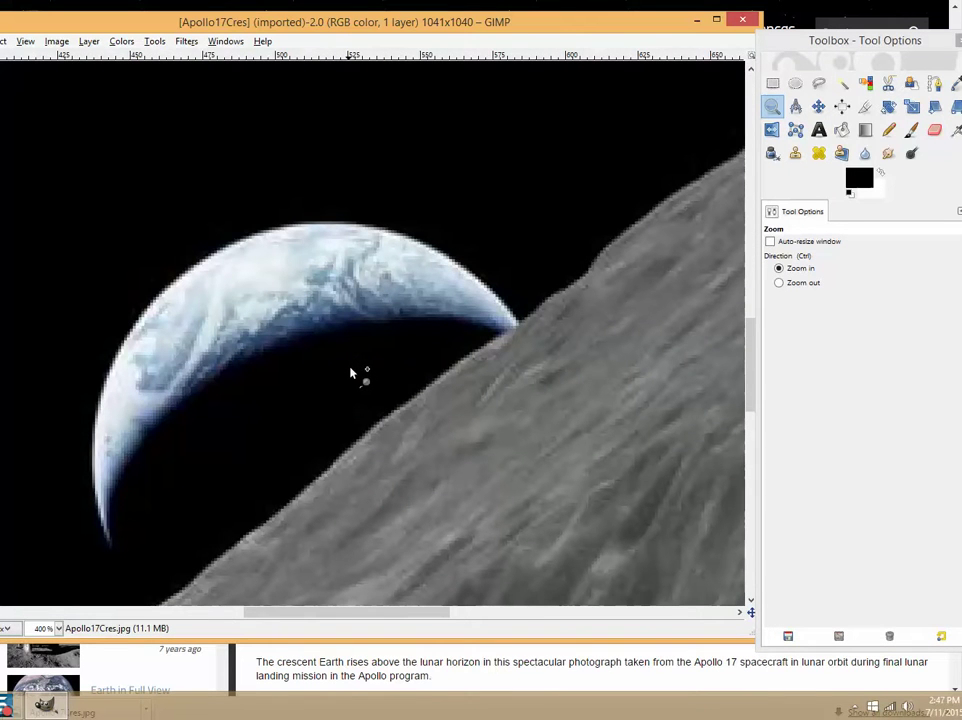
{"action": "left_click", "coordinate": [155, 41]}
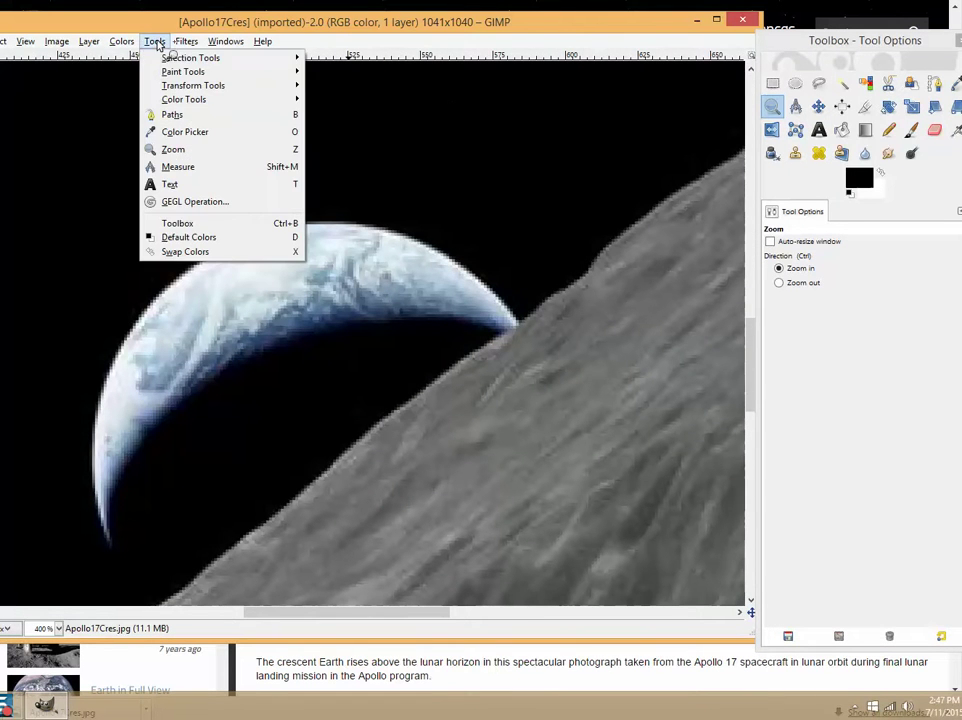
{"action": "mouse_move", "coordinate": [196, 45]}
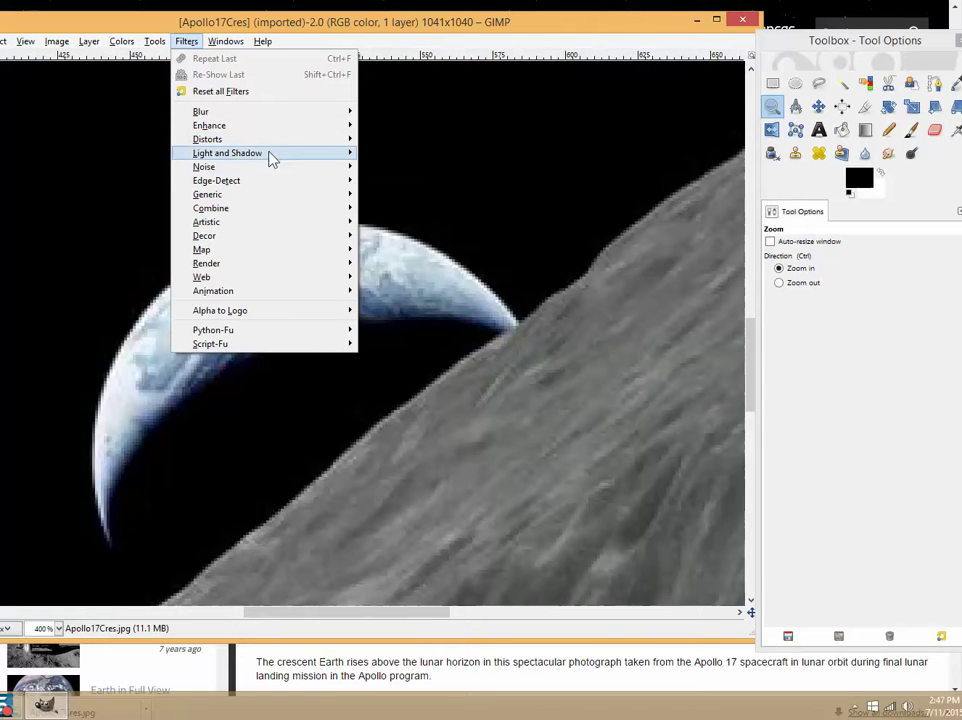
{"action": "mouse_move", "coordinate": [330, 153]}
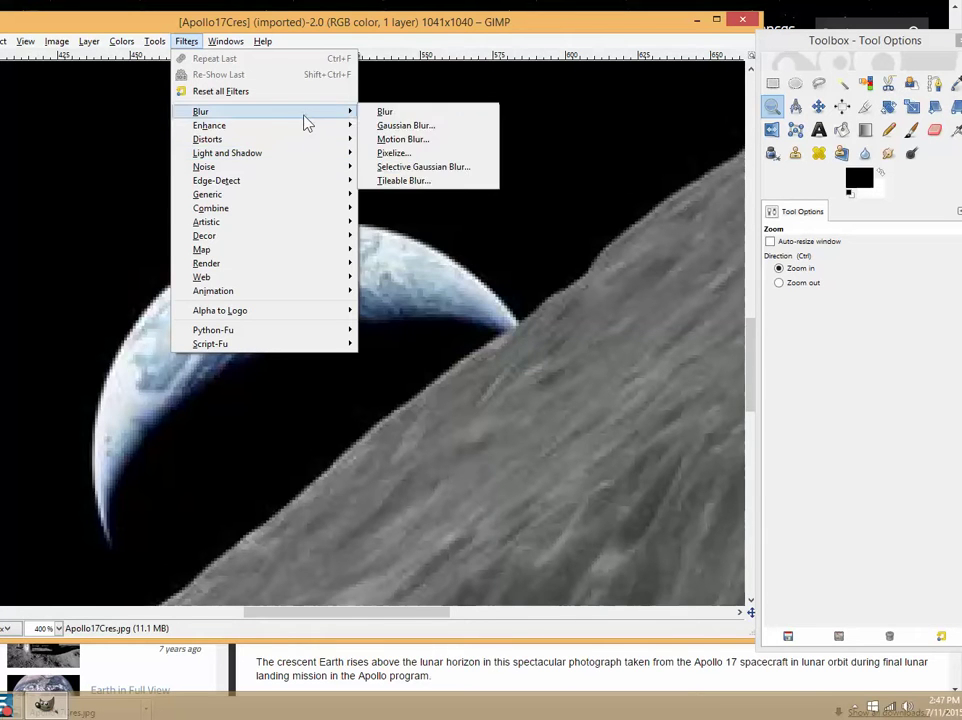
{"action": "mouse_move", "coordinate": [313, 133]}
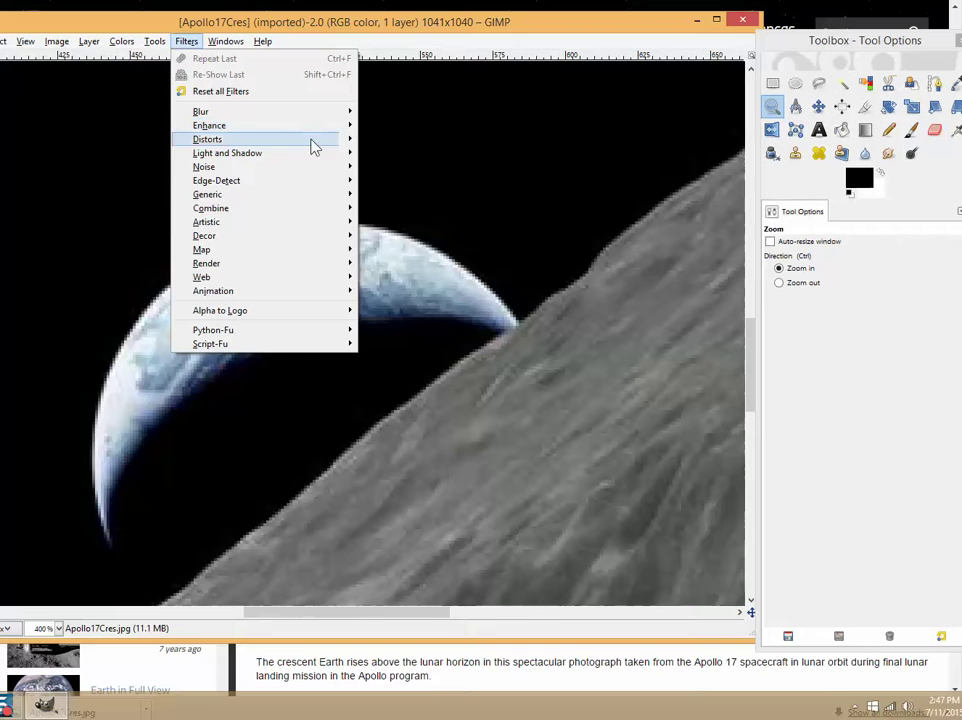
{"action": "mouse_move", "coordinate": [308, 226]}
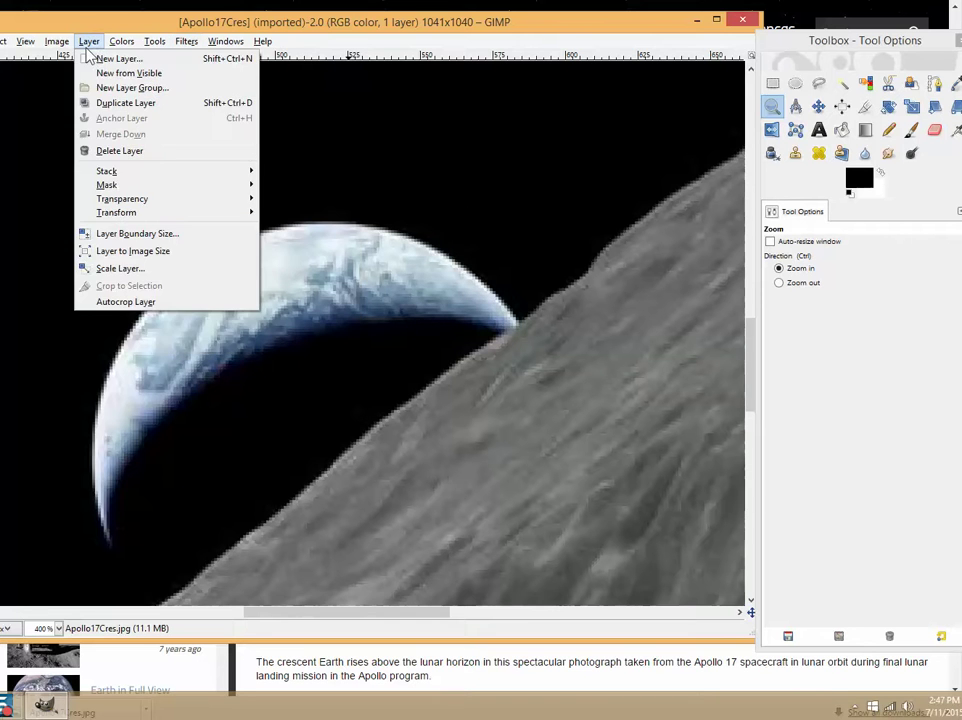
- Set Brightness-Contrast to brightness 127 and contrast 127
{"action": "mouse_move", "coordinate": [120, 45]}
{"action": "left_click", "coordinate": [150, 111]}
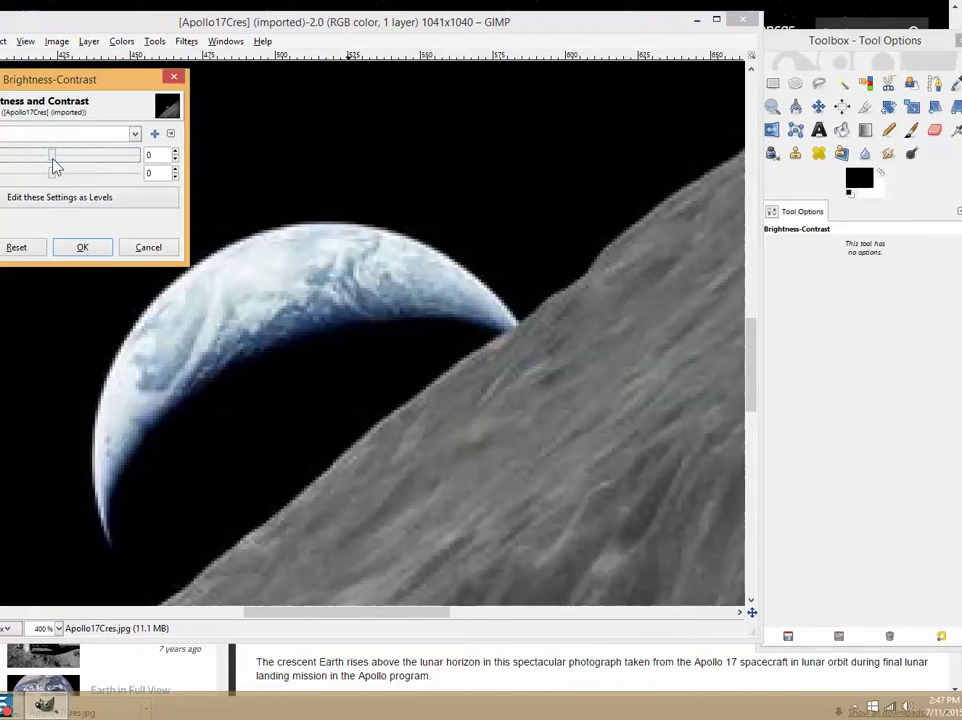
{"action": "left_click_drag", "start_coordinate": [53, 158], "coordinate": [172, 177]}
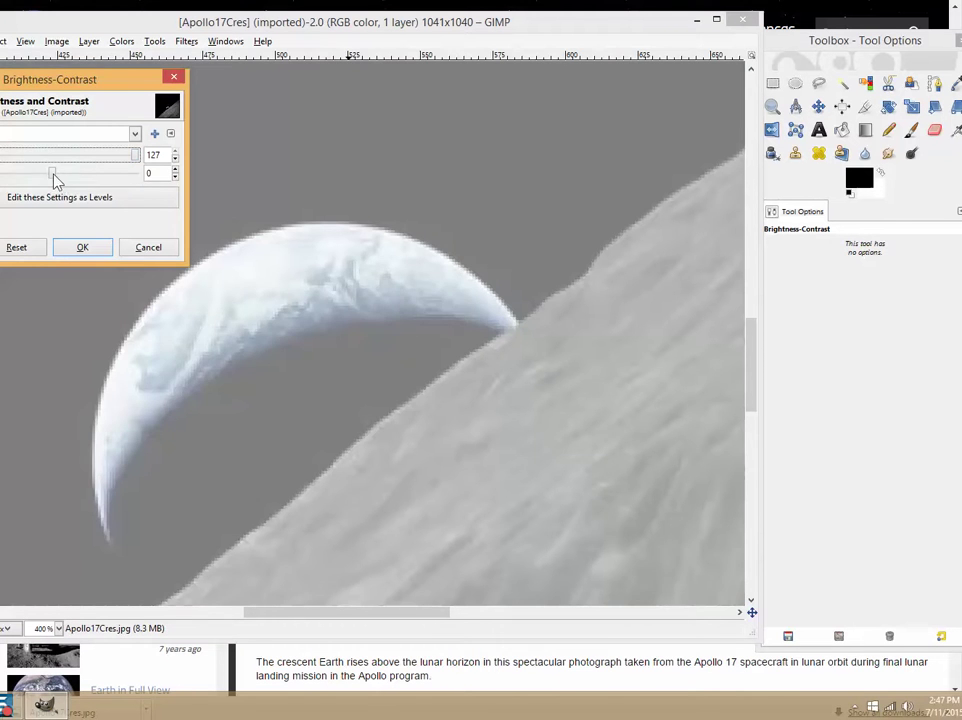
{"action": "left_click_drag", "start_coordinate": [55, 180], "coordinate": [145, 218]}
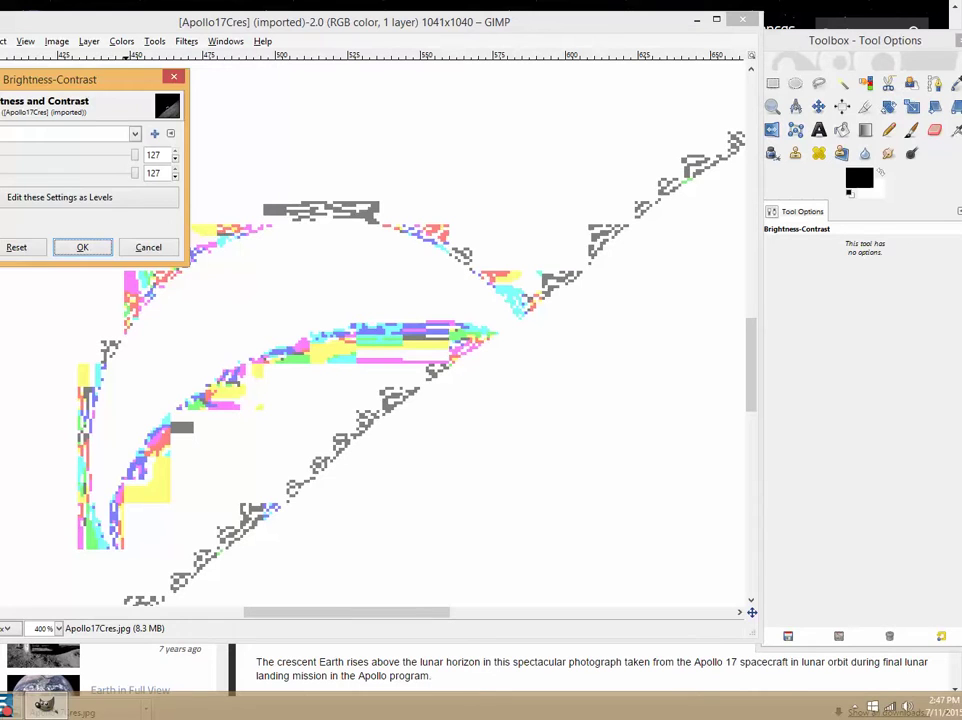
- Apply the 127/127 brightness-contrast and zoom in to 800% on the crescent Earth's edge
{"action": "left_click", "coordinate": [82, 247]}
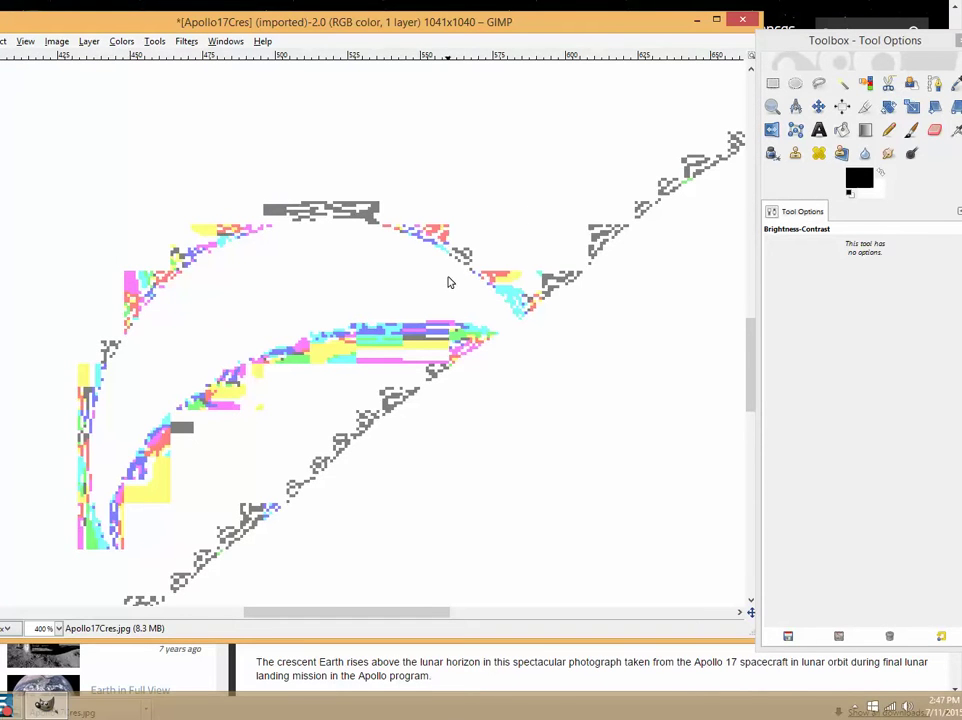
{"action": "left_click", "coordinate": [772, 106]}
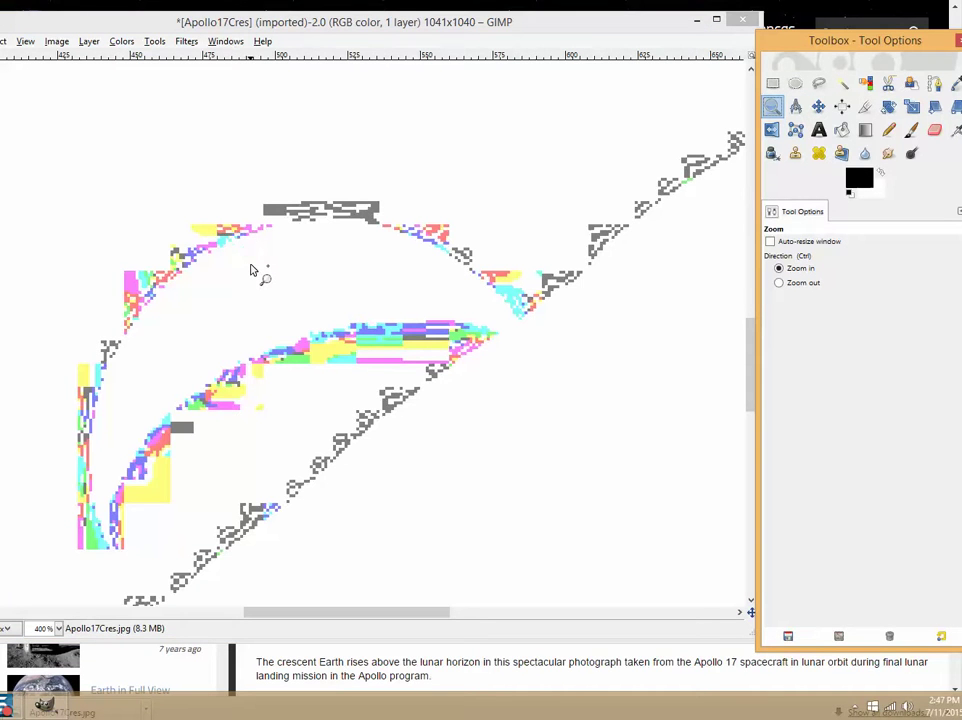
{"action": "left_click", "coordinate": [252, 270]}
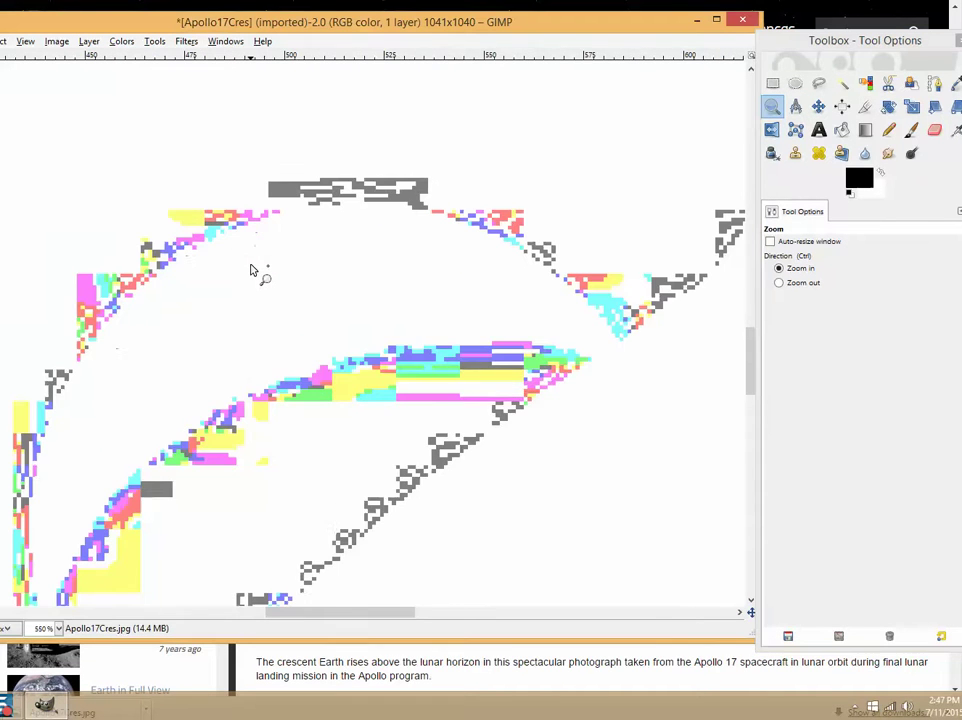
{"action": "left_click", "coordinate": [252, 270]}
- Zoom back out to 550% and scroll around the crescent to view its blocky edges
{"action": "right_click", "coordinate": [252, 270]}
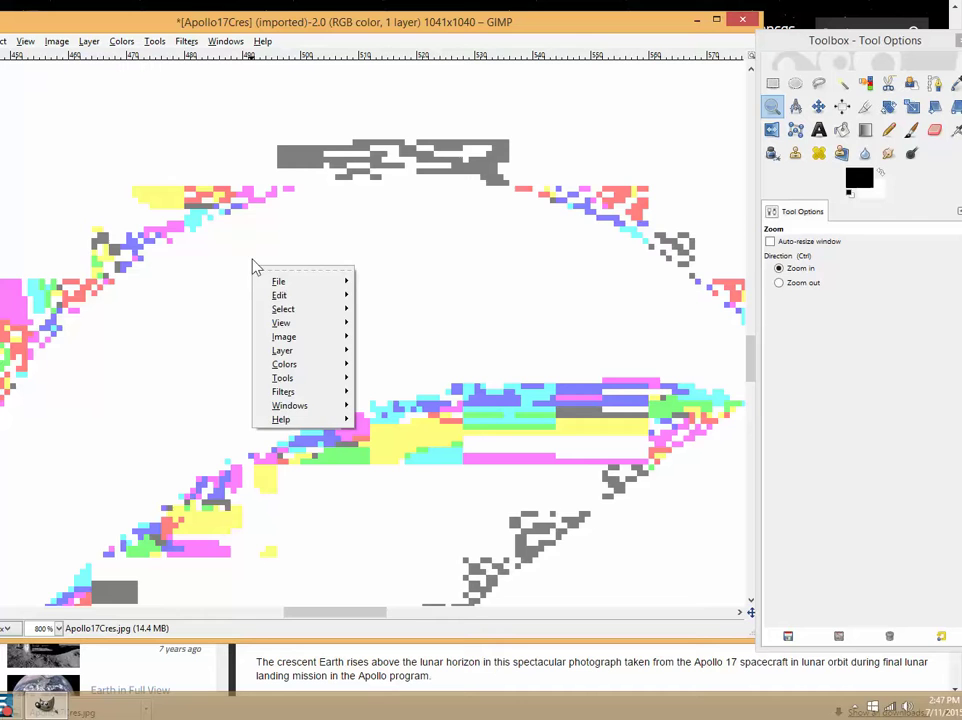
{"action": "key", "text": "Escape"}
{"action": "left_click", "coordinate": [270, 212], "text": "ctrl"}
{"action": "scroll", "coordinate": [280, 218], "scroll_direction": "down", "scroll_amount": 8}
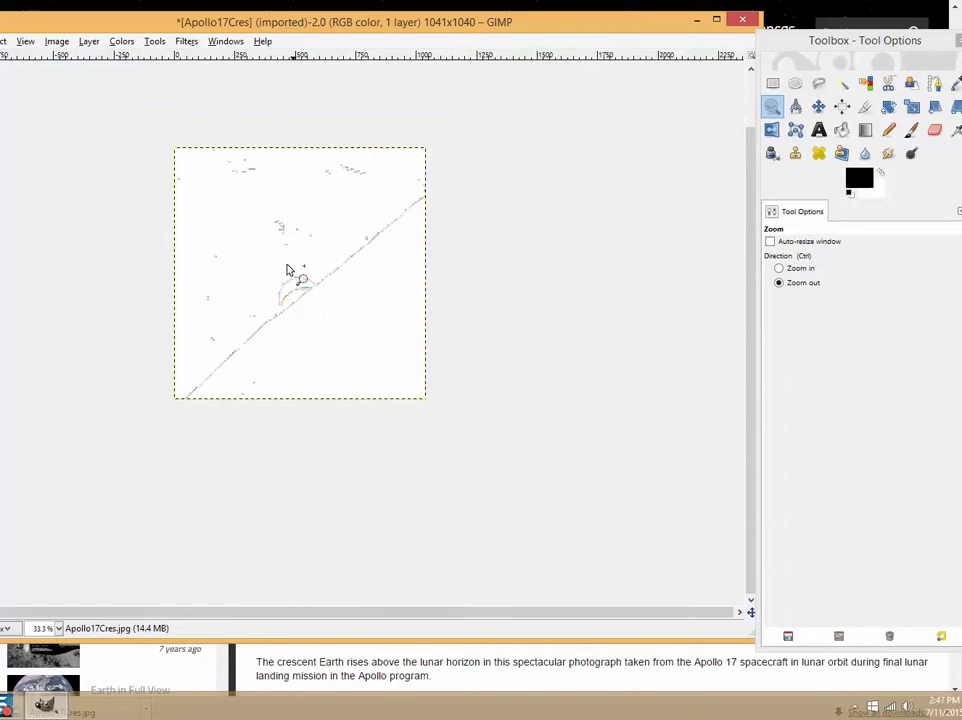
{"action": "scroll", "coordinate": [275, 307], "scroll_direction": "up", "scroll_amount": 3}
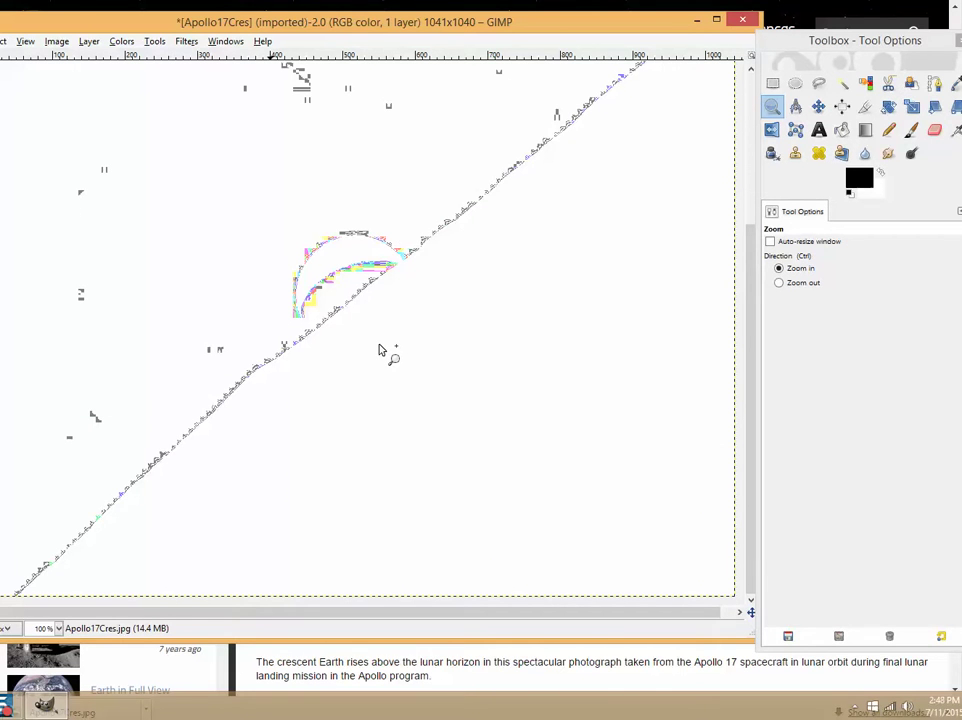
{"action": "scroll", "coordinate": [376, 273], "scroll_direction": "up", "scroll_amount": 2}
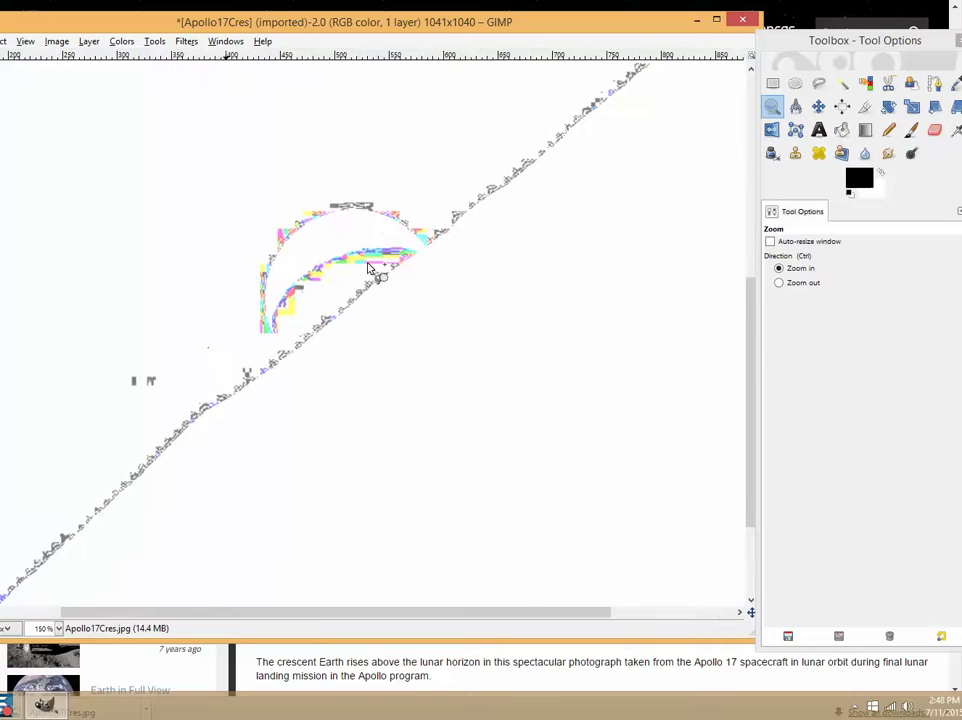
{"action": "scroll", "coordinate": [368, 268], "scroll_direction": "up", "scroll_amount": 1}
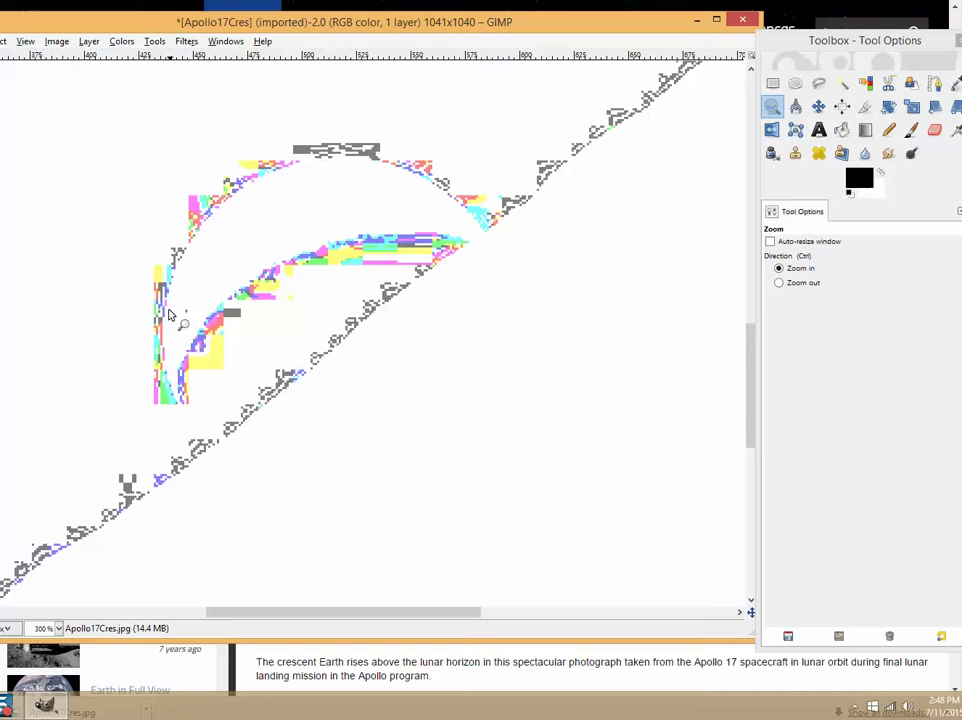
- Undo and redo Brightness-Contrast from the Edit menu to compare the original photo
{"action": "left_click", "coordinate": [2, 41]}
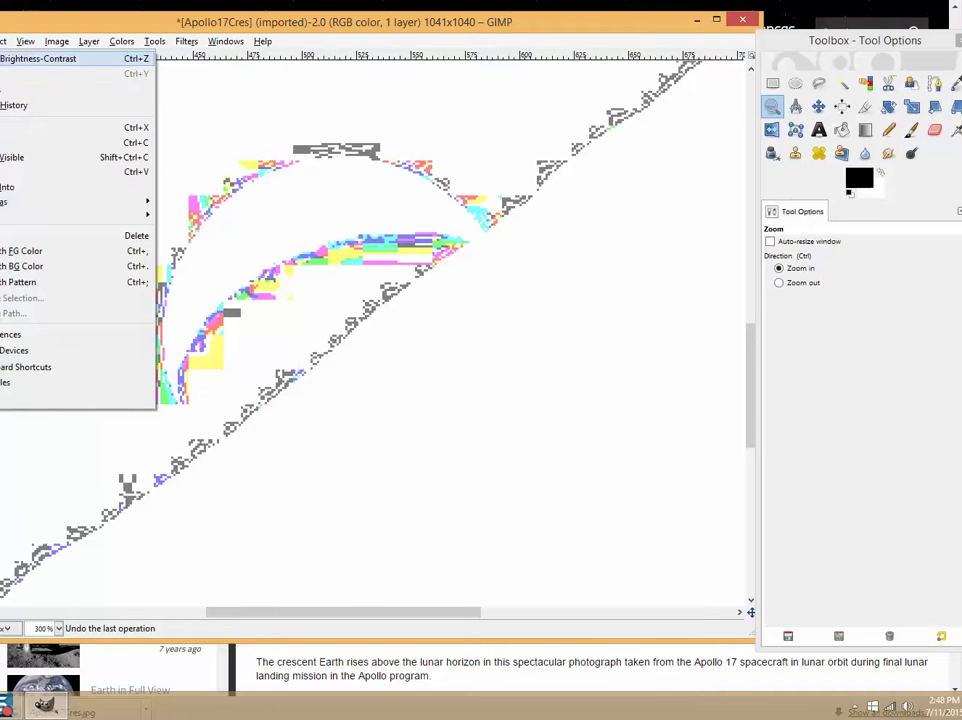
{"action": "left_click", "coordinate": [38, 58]}
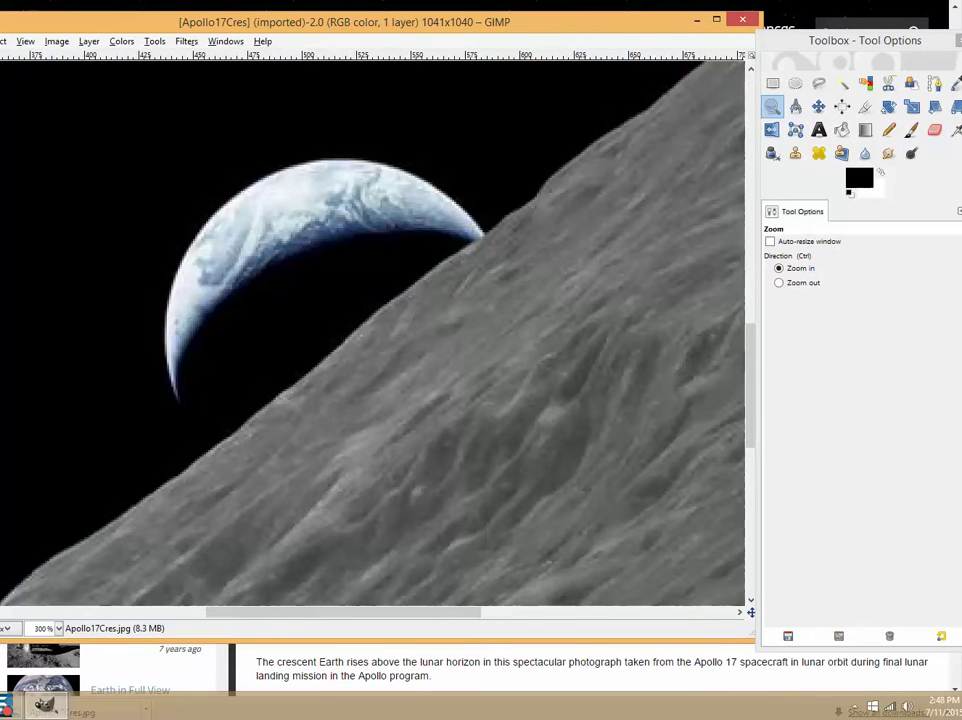
{"action": "left_click", "coordinate": [2, 41]}
{"action": "left_click", "coordinate": [30, 71]}
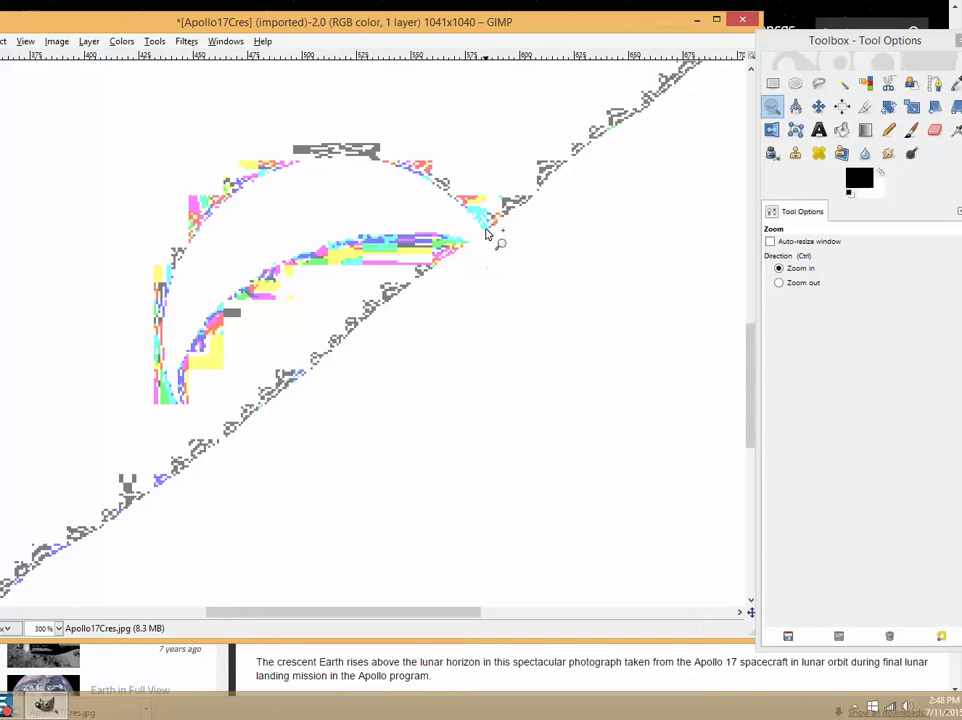
{"action": "key", "text": "m"}
{"action": "left_click", "coordinate": [2, 41]}
{"action": "left_click", "coordinate": [43, 58]}
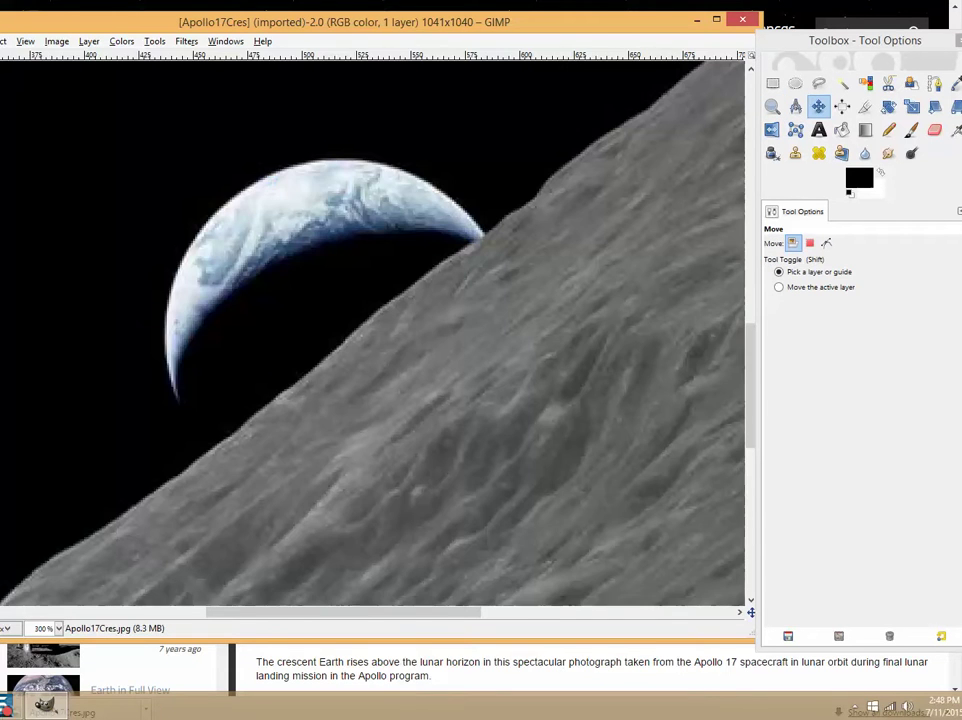
- Bring the image window fully into view and toggle redo, undo, redo of Brightness-Contrast
{"action": "left_click_drag", "start_coordinate": [55, 26], "coordinate": [146, 20]}
{"action": "left_click", "coordinate": [58, 35]}
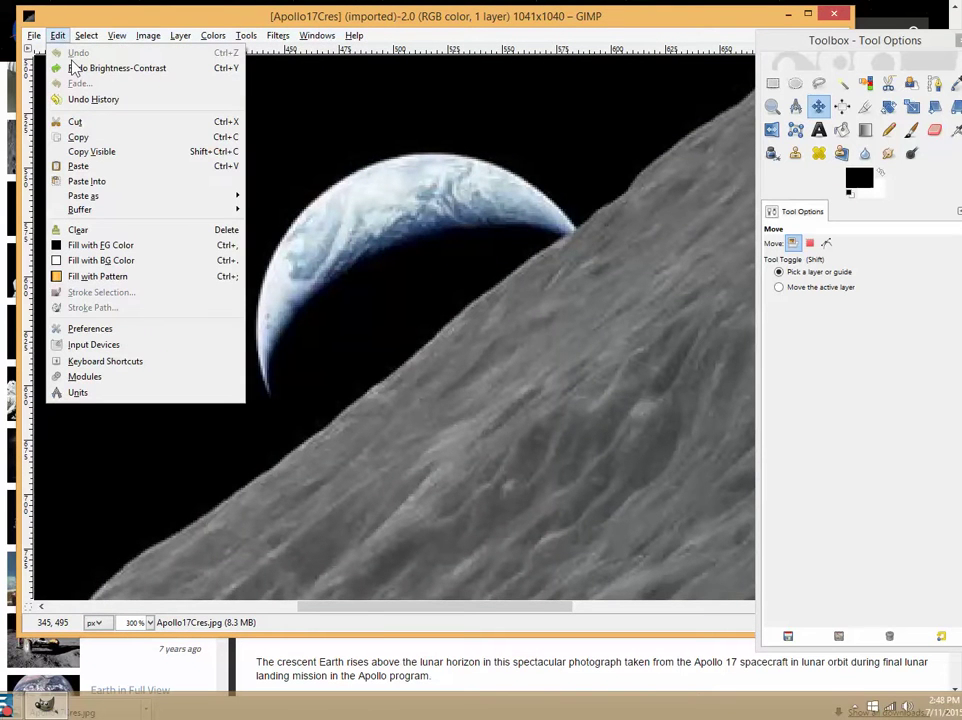
{"action": "left_click", "coordinate": [62, 66]}
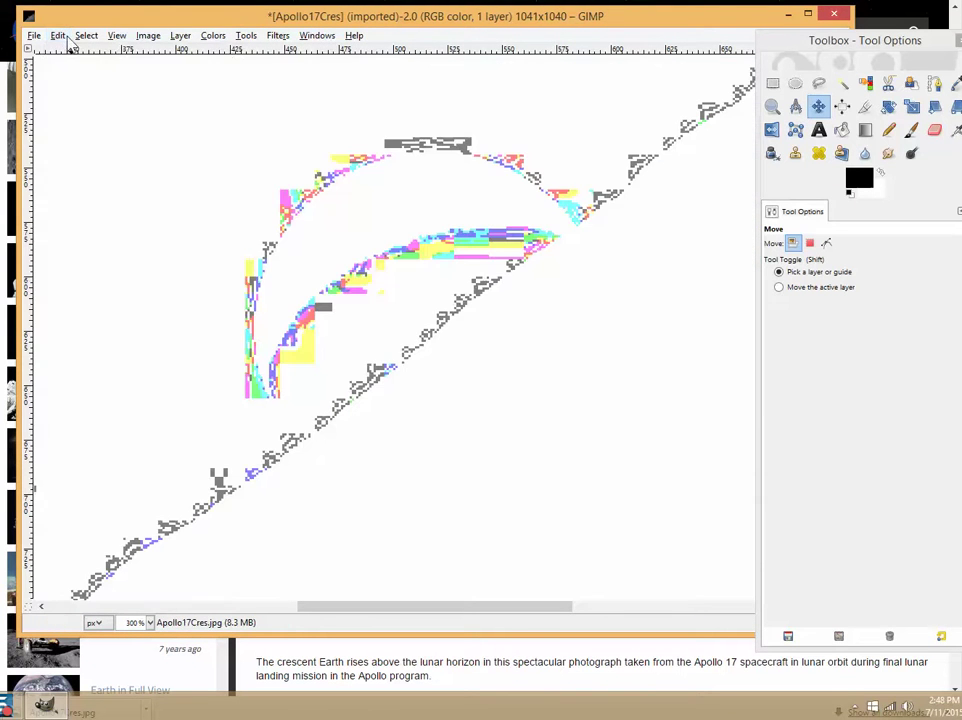
{"action": "left_click", "coordinate": [58, 35]}
{"action": "left_click", "coordinate": [58, 54]}
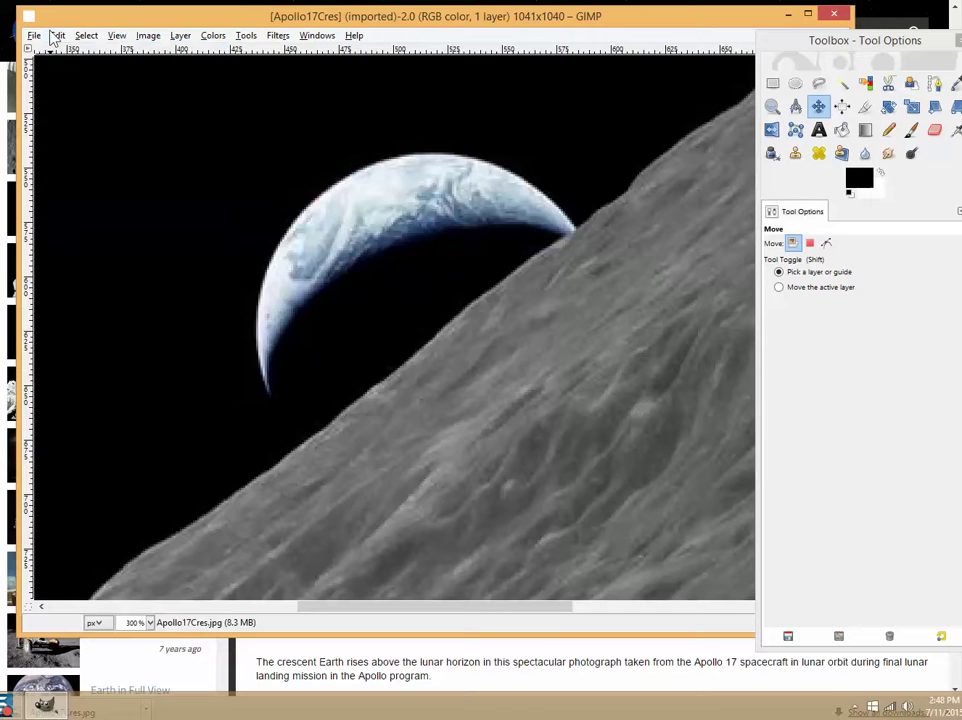
{"action": "left_click", "coordinate": [58, 35]}
{"action": "left_click", "coordinate": [60, 67]}
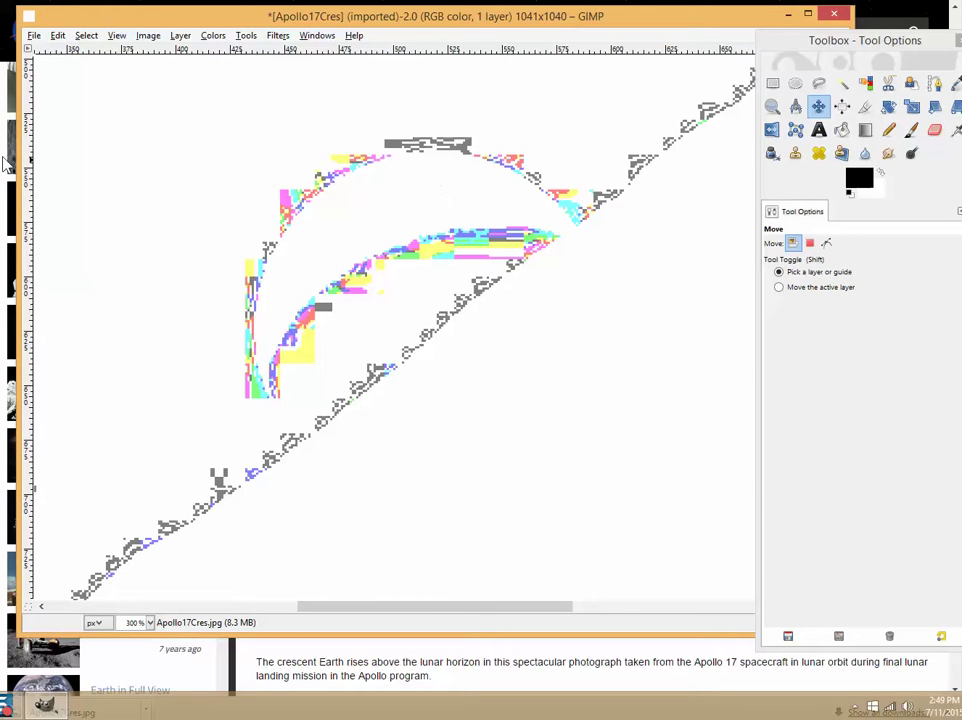
- Undo Brightness-Contrast for good and return to Chrome's NASA photo page
{"action": "left_click", "coordinate": [58, 35]}
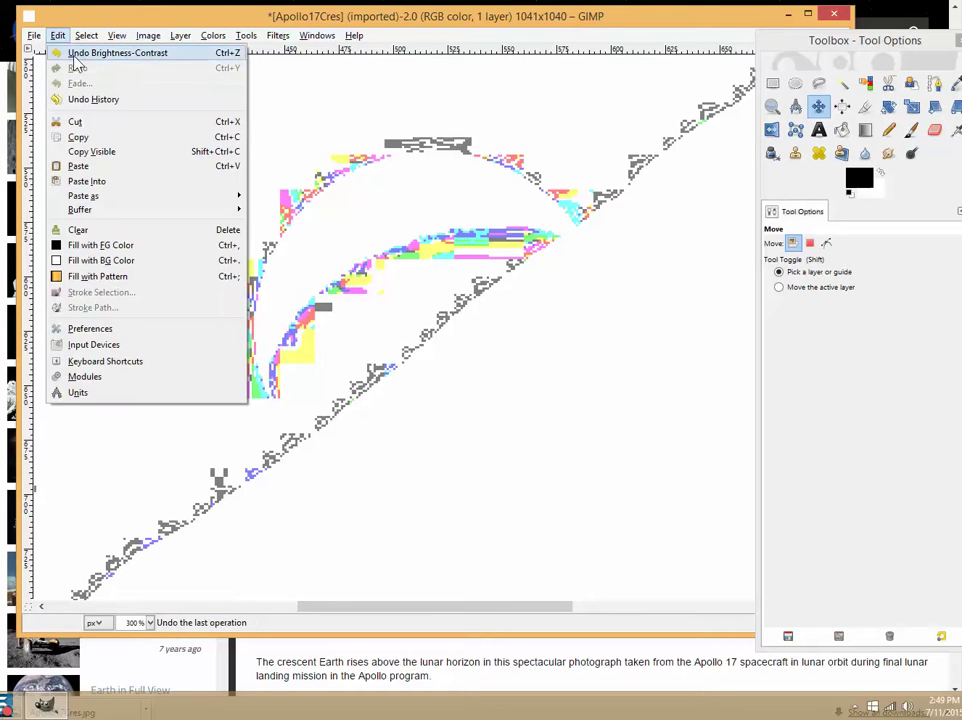
{"action": "left_click", "coordinate": [80, 53]}
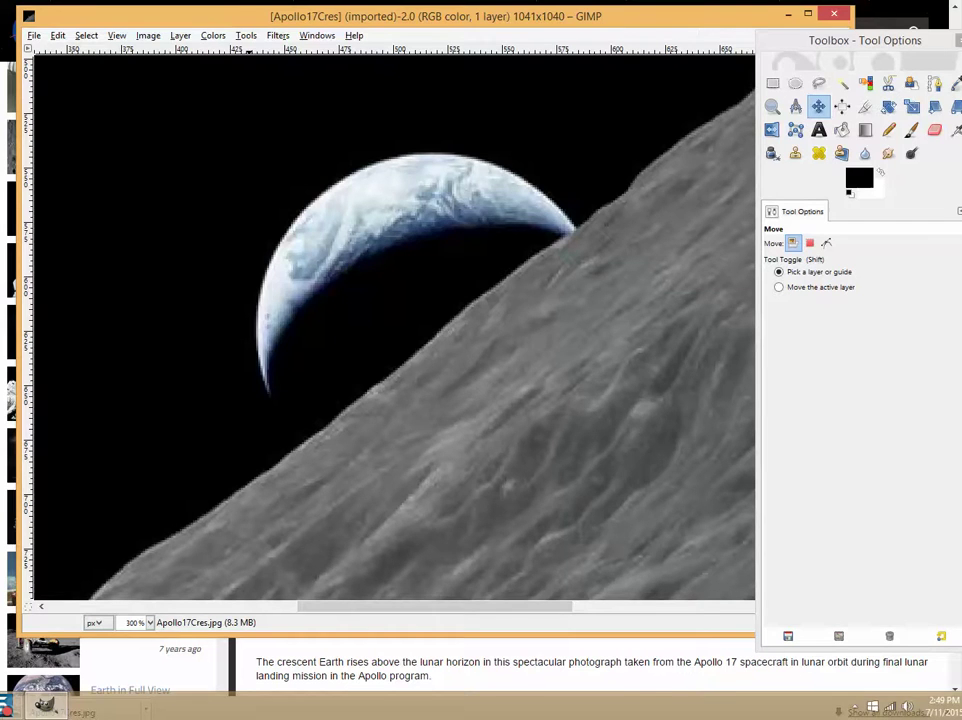
{"action": "left_click", "coordinate": [272, 4]}
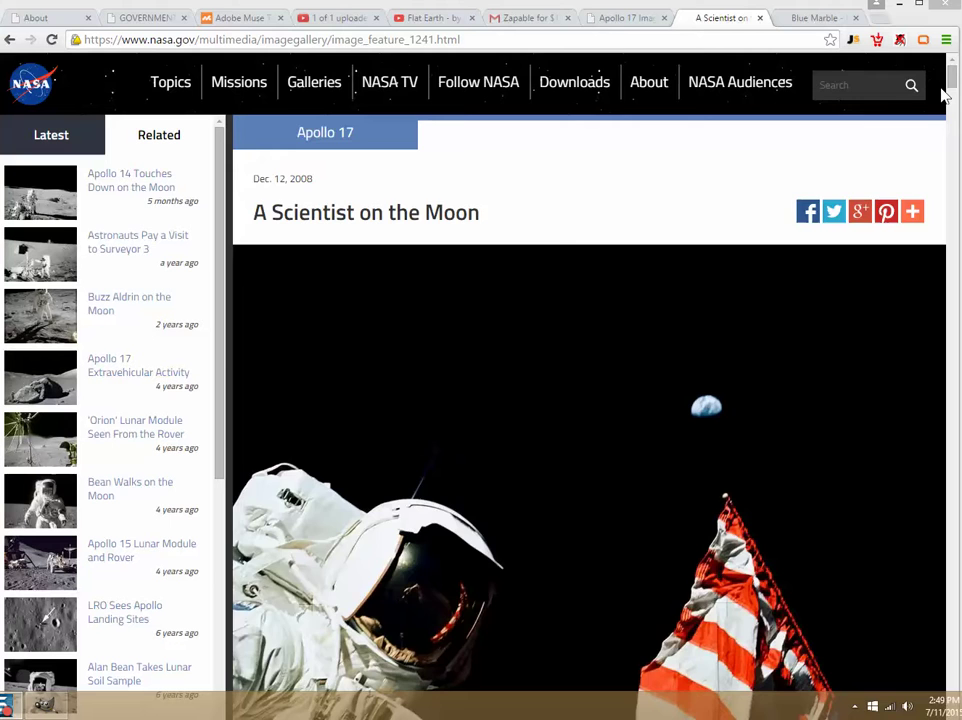
- Scroll to the astronaut-and-flag photo and open its full-size version on its own
{"action": "scroll", "coordinate": [590, 400], "scroll_direction": "down", "scroll_amount": 2}
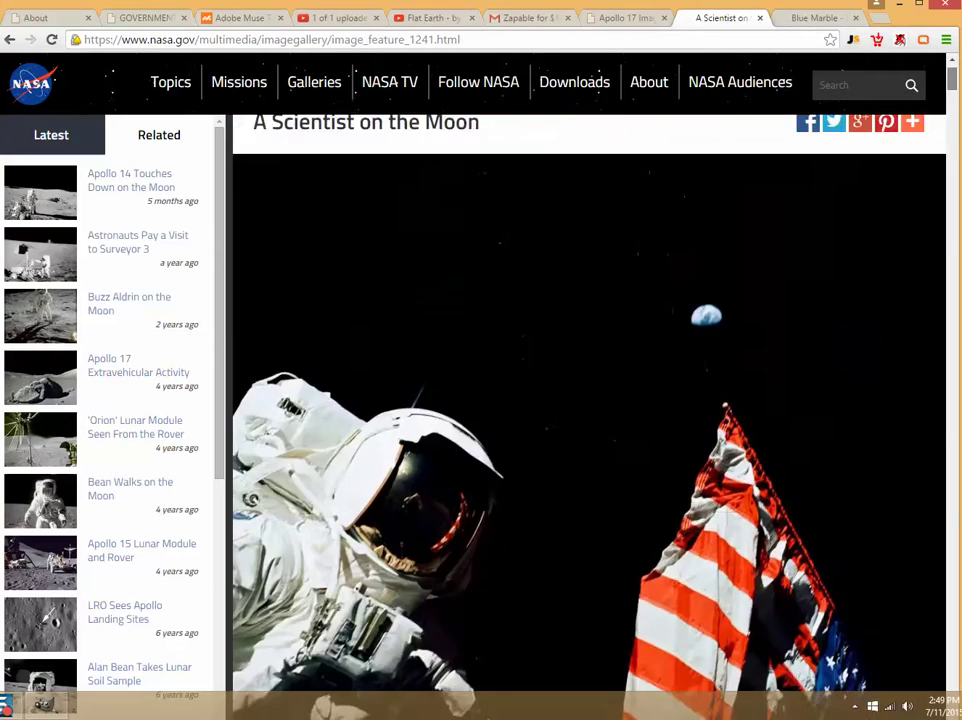
{"action": "scroll", "coordinate": [590, 400], "scroll_direction": "down", "scroll_amount": 5}
{"action": "scroll", "coordinate": [590, 400], "scroll_direction": "up", "scroll_amount": 6}
{"action": "scroll", "coordinate": [590, 400], "scroll_direction": "down", "scroll_amount": 1}
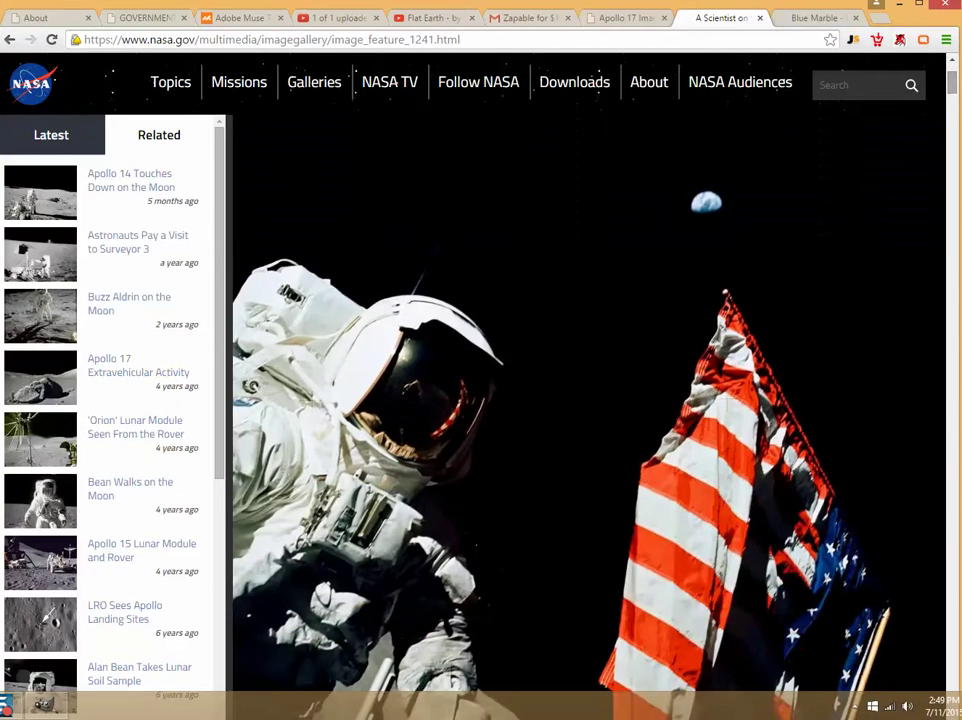
{"action": "right_click", "coordinate": [519, 375]}
{"action": "left_click", "coordinate": [600, 486]}
{"action": "left_click", "coordinate": [586, 298]}
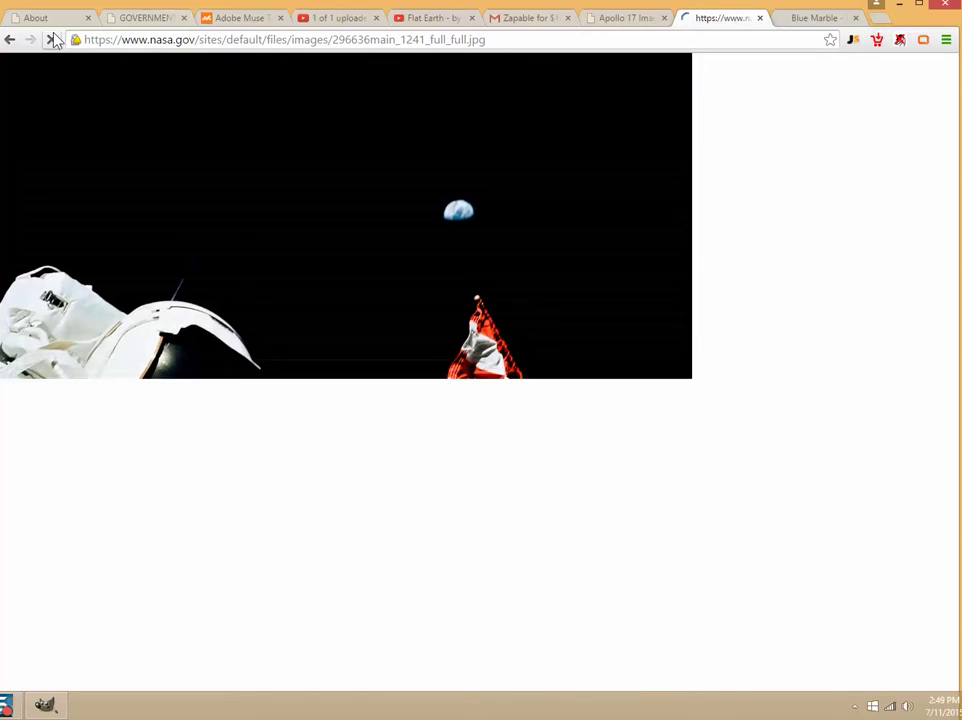
- Save the full-size photo to the Desktop as Apollo17ManFlagEarth
{"action": "left_click", "coordinate": [168, 44]}
{"action": "right_click", "coordinate": [285, 178]}
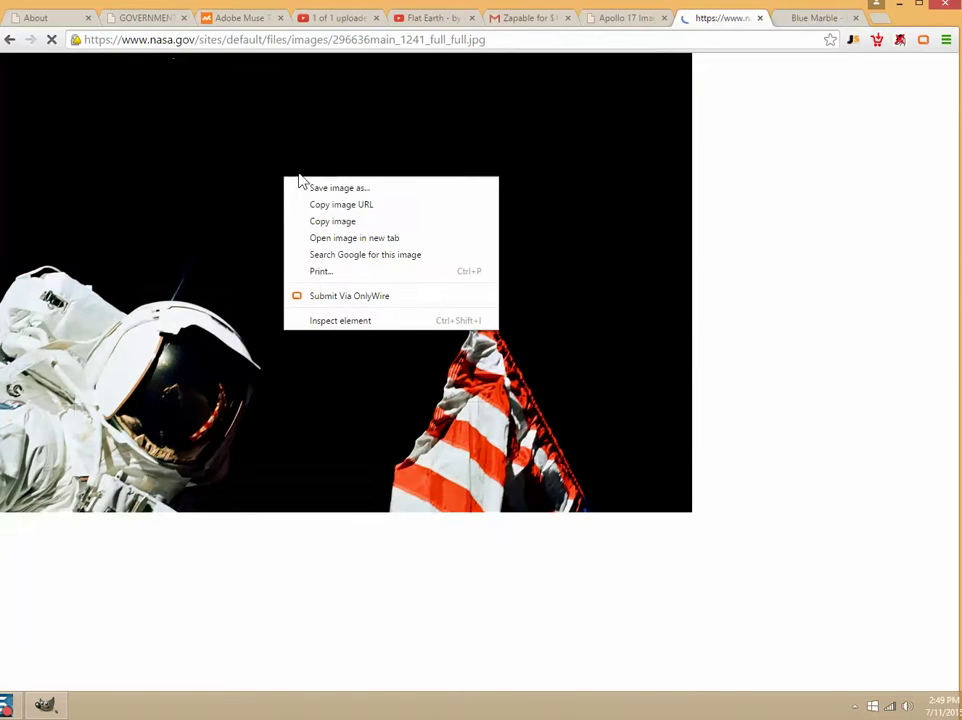
{"action": "left_click", "coordinate": [340, 188]}
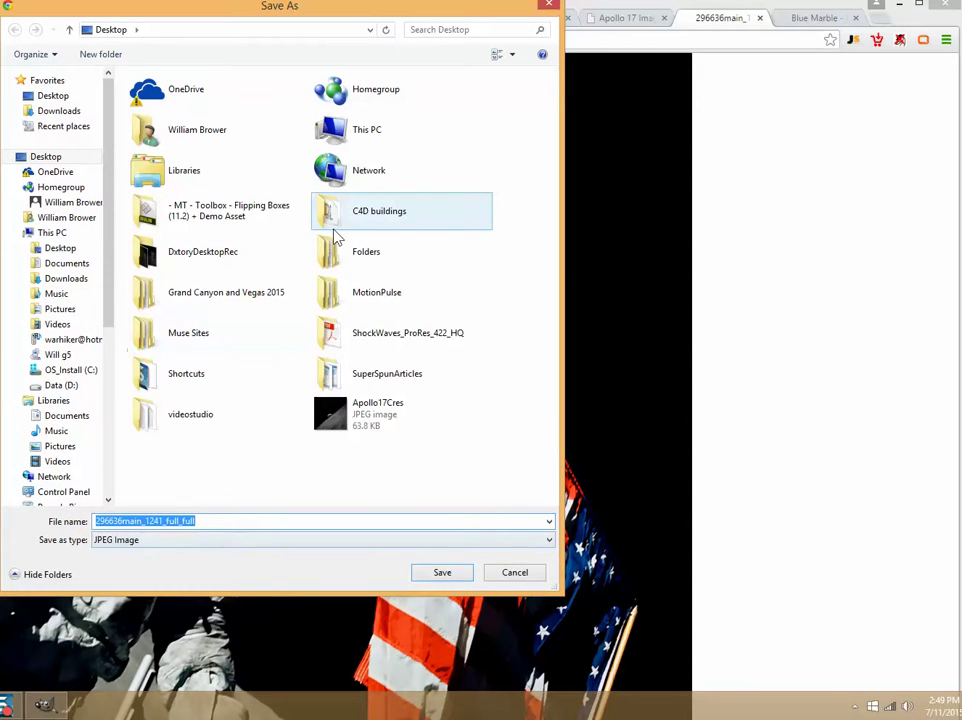
{"action": "type", "text": "Apollo"}
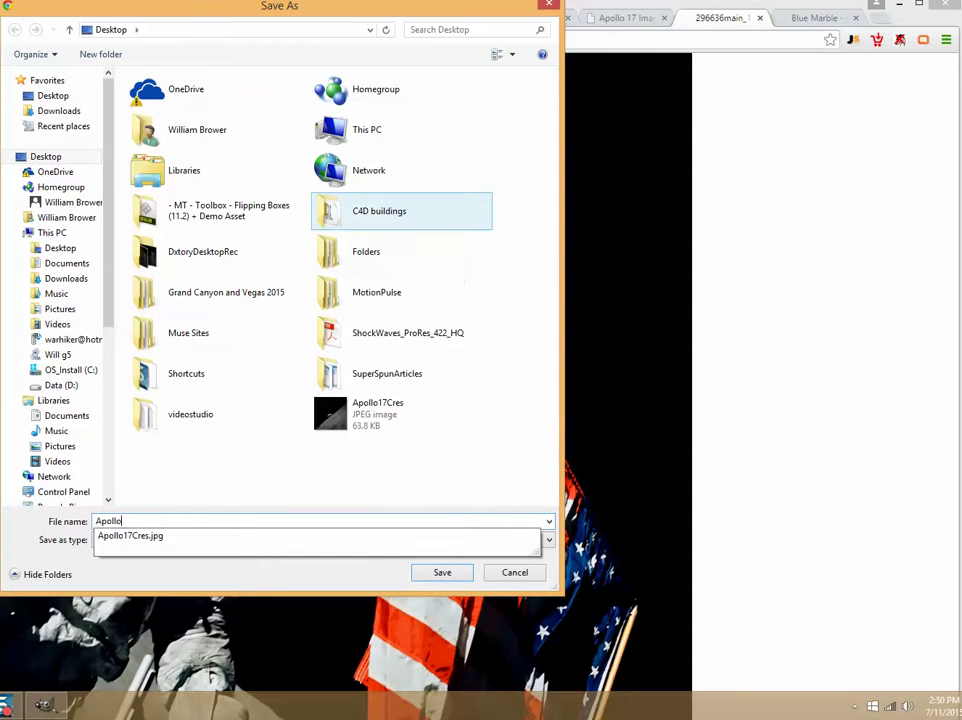
{"action": "type", "text": "17ManFlagEarth"}
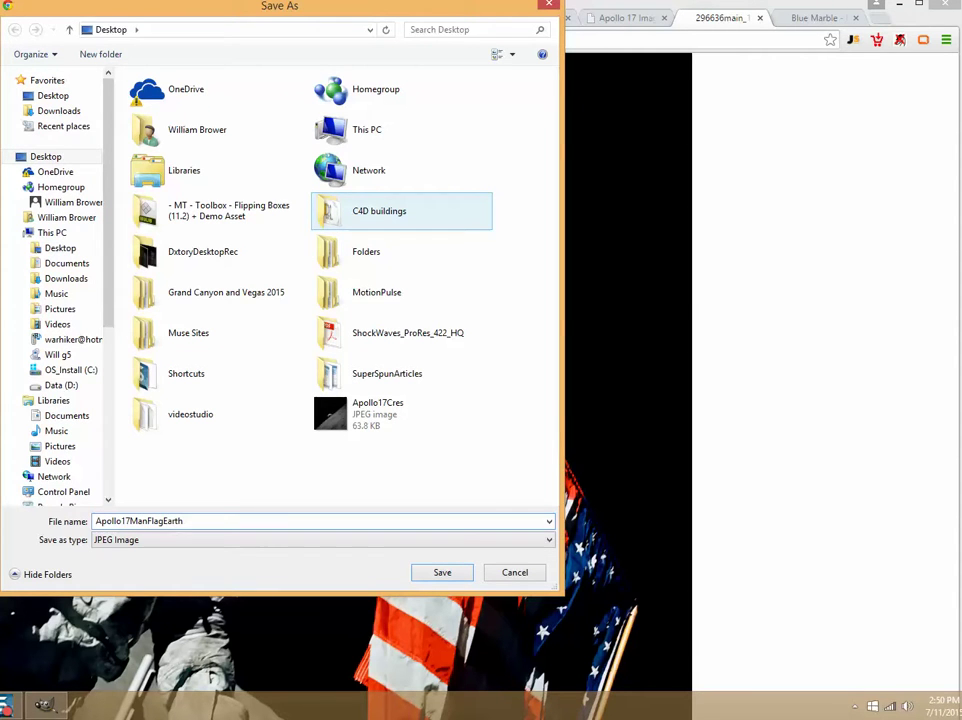
{"action": "left_click", "coordinate": [469, 574]}
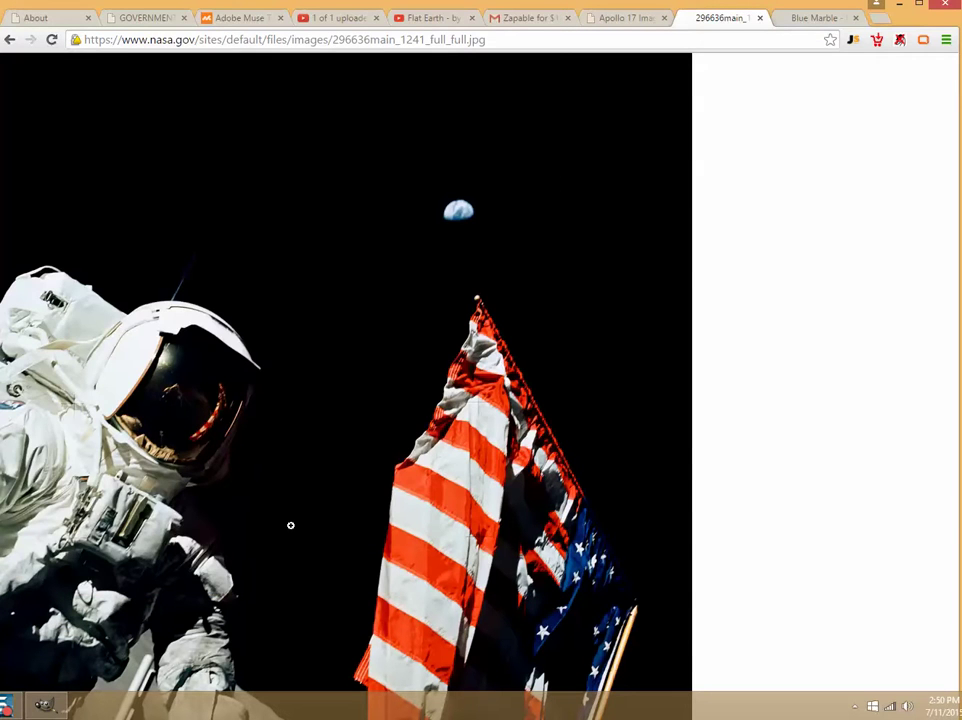
- Switch to GIMP and open Apollo17ManFlagEarth.jpg from the Desktop via File > Open
{"action": "left_click", "coordinate": [48, 706]}
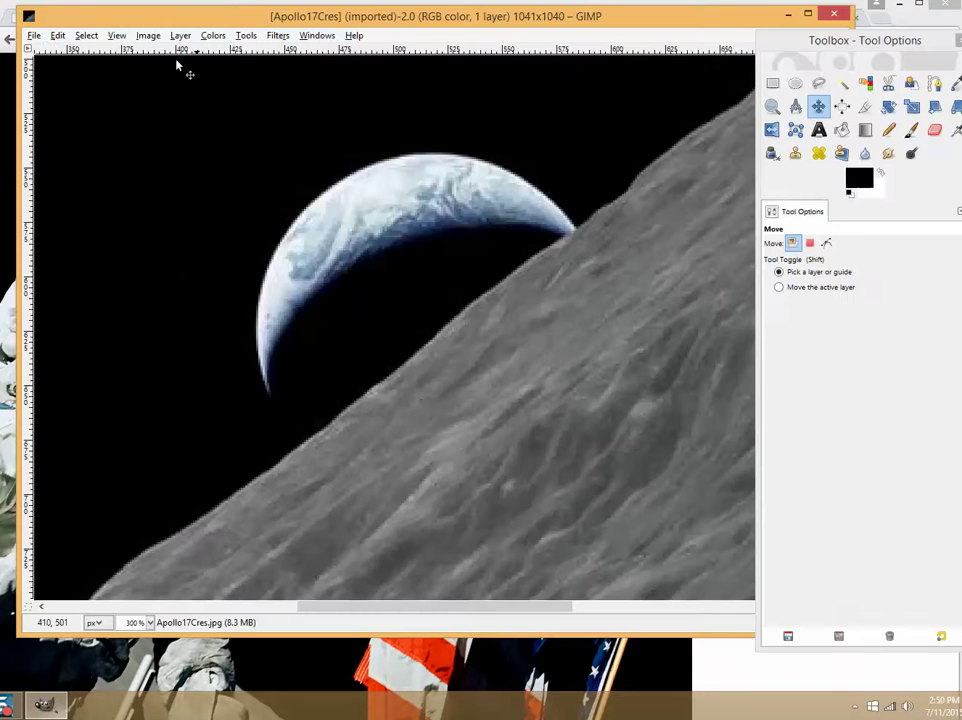
{"action": "left_click", "coordinate": [36, 37]}
{"action": "left_click", "coordinate": [58, 81]}
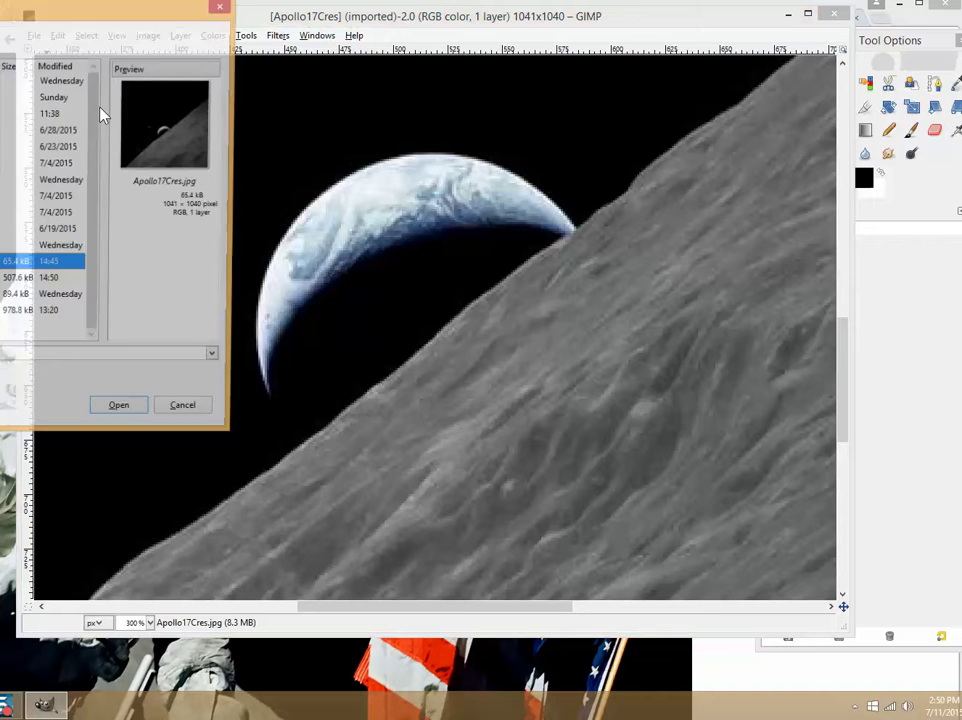
{"action": "left_click_drag", "start_coordinate": [65, 9], "coordinate": [491, 117]}
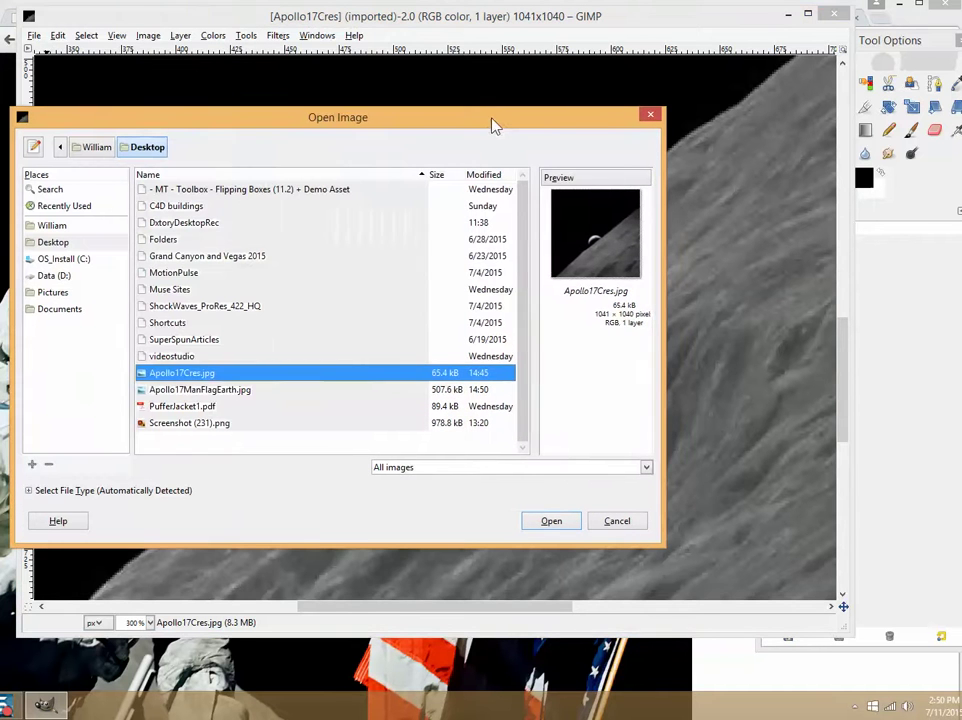
{"action": "left_click", "coordinate": [213, 389]}
{"action": "left_click", "coordinate": [552, 522]}
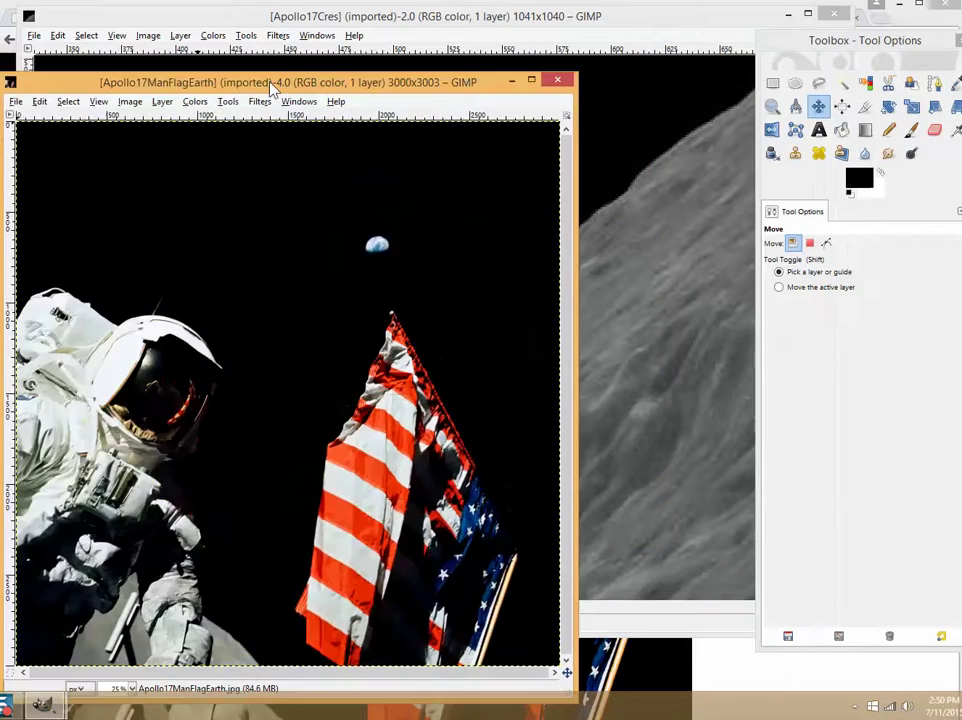
{"action": "left_click_drag", "start_coordinate": [185, 82], "coordinate": [222, 55]}
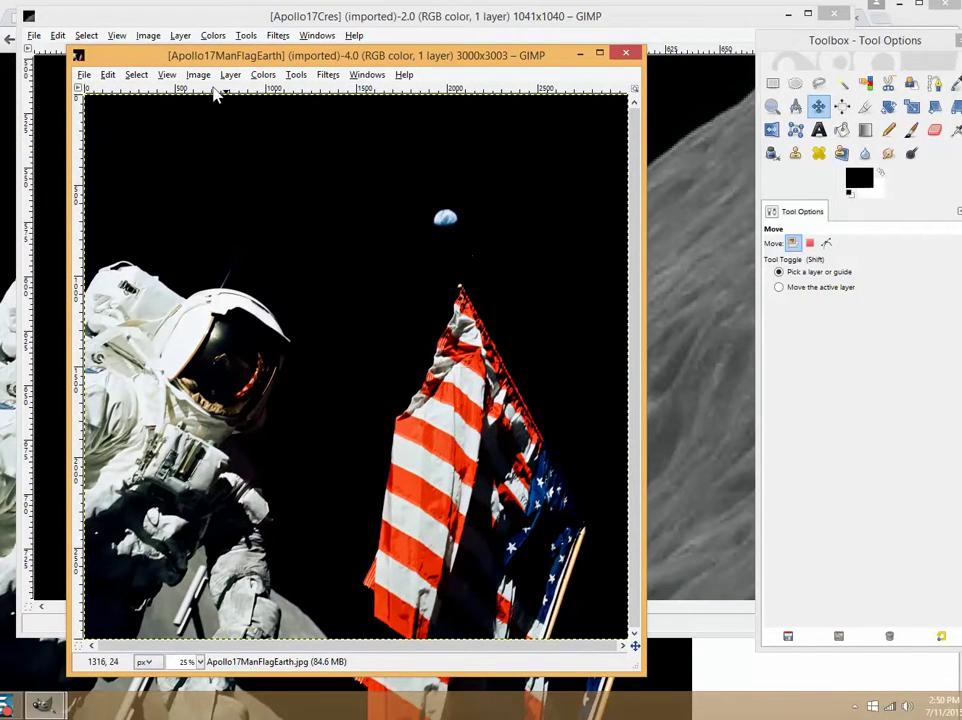
- Try magnifying the flag photo with the Zoom tool, then zoom back out
{"action": "left_click", "coordinate": [772, 106]}
{"action": "scroll", "coordinate": [445, 215], "scroll_direction": "up", "scroll_amount": 10}
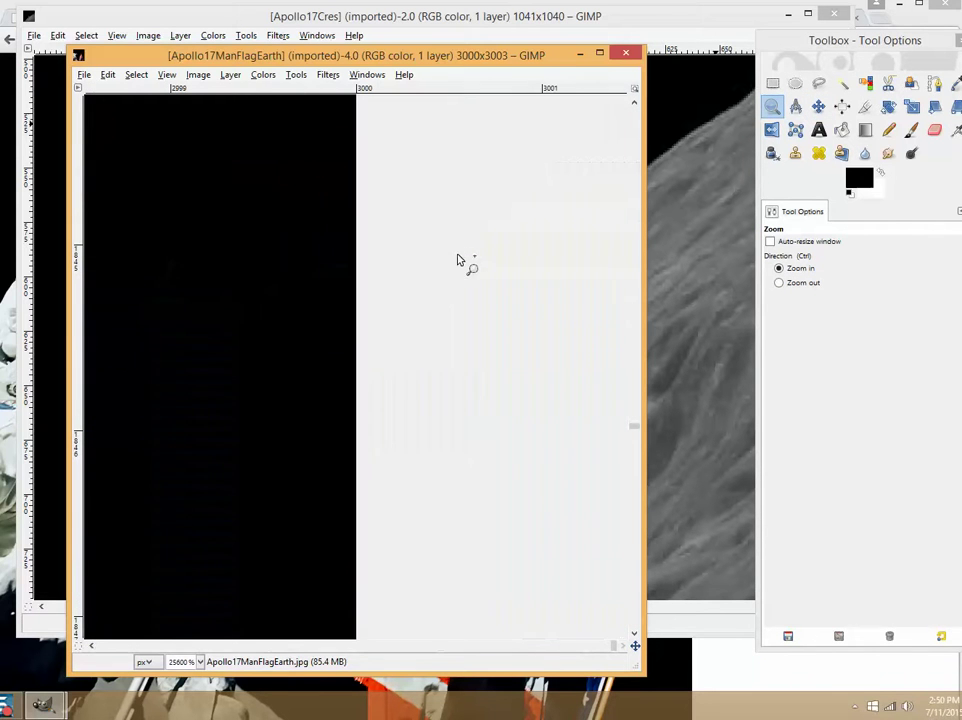
{"action": "right_click", "coordinate": [292, 306]}
{"action": "left_click", "coordinate": [234, 253], "text": "ctrl"}
{"action": "right_click", "coordinate": [234, 253]}
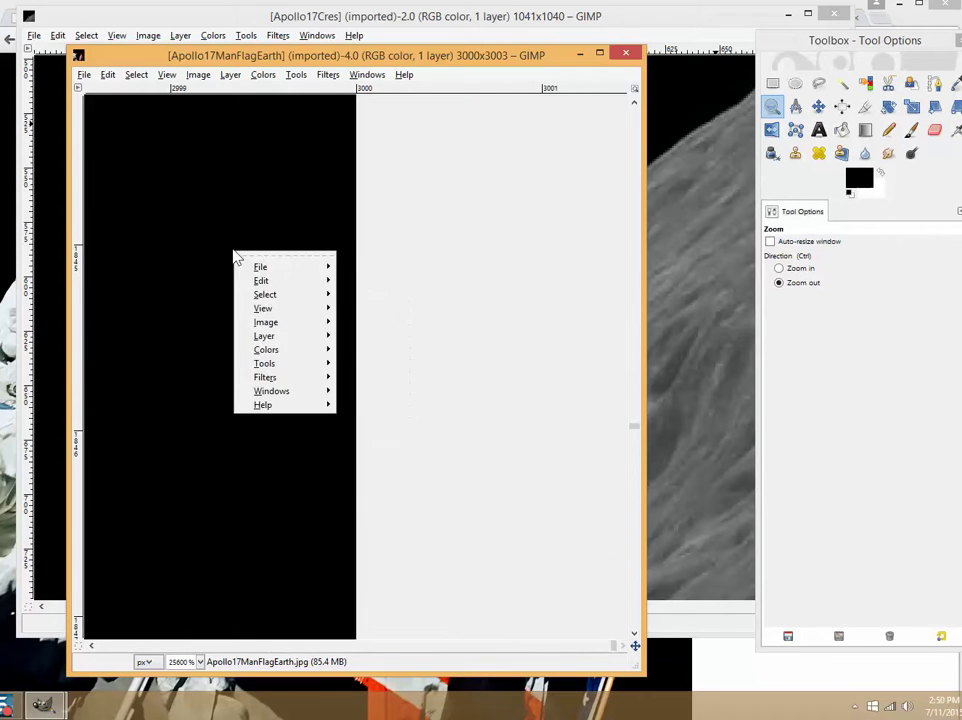
{"action": "left_click", "coordinate": [215, 254], "text": "ctrl"}
{"action": "scroll", "coordinate": [215, 256], "scroll_direction": "down", "scroll_amount": 20}
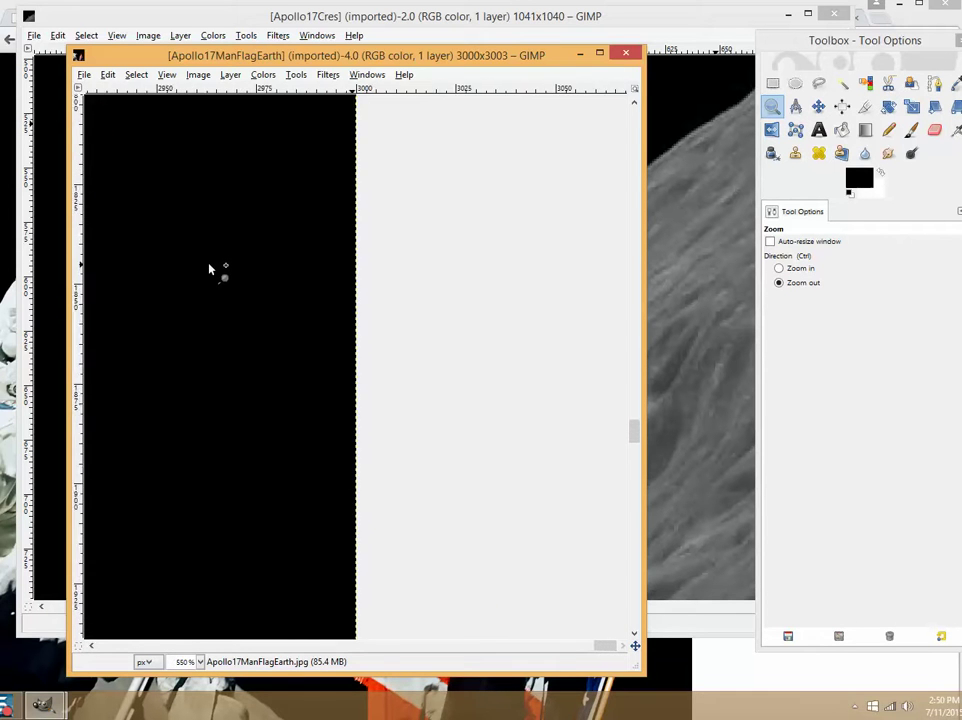
- Reopen Apollo17ManFlagEarth.jpg from the file chooser as its own 3000×3003 image
{"action": "left_click", "coordinate": [106, 75]}
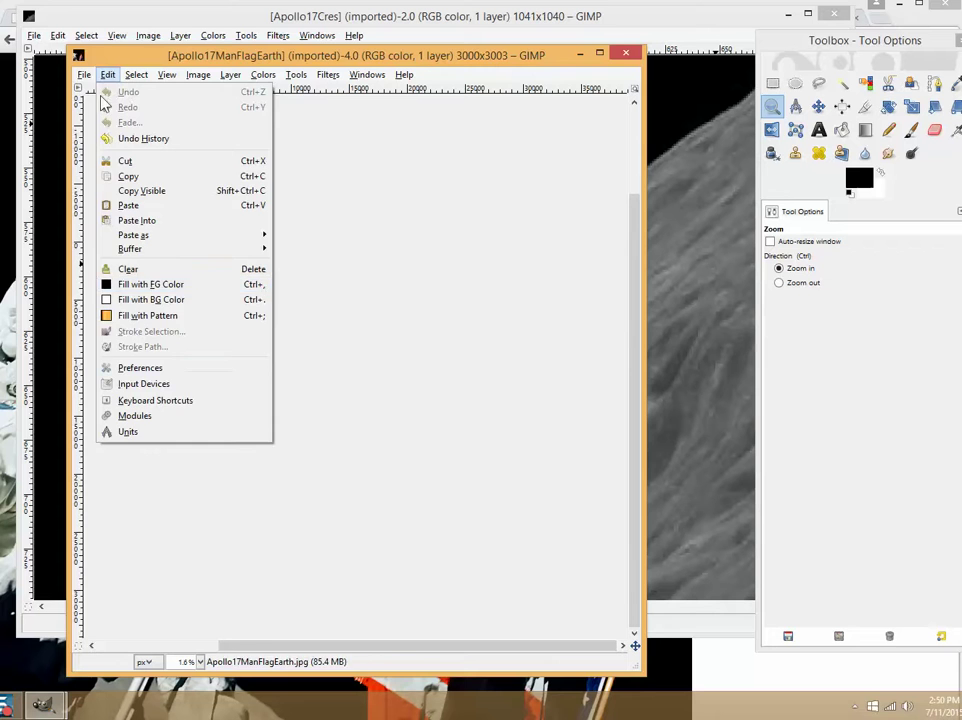
{"action": "mouse_move", "coordinate": [87, 77]}
{"action": "left_click", "coordinate": [110, 121]}
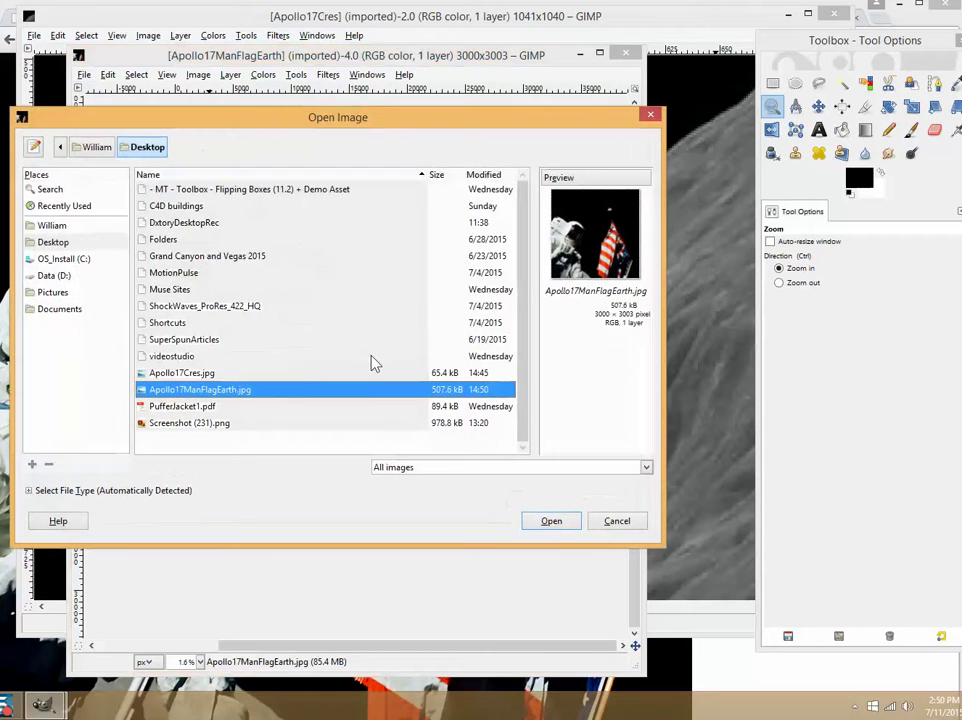
{"action": "left_click", "coordinate": [552, 524]}
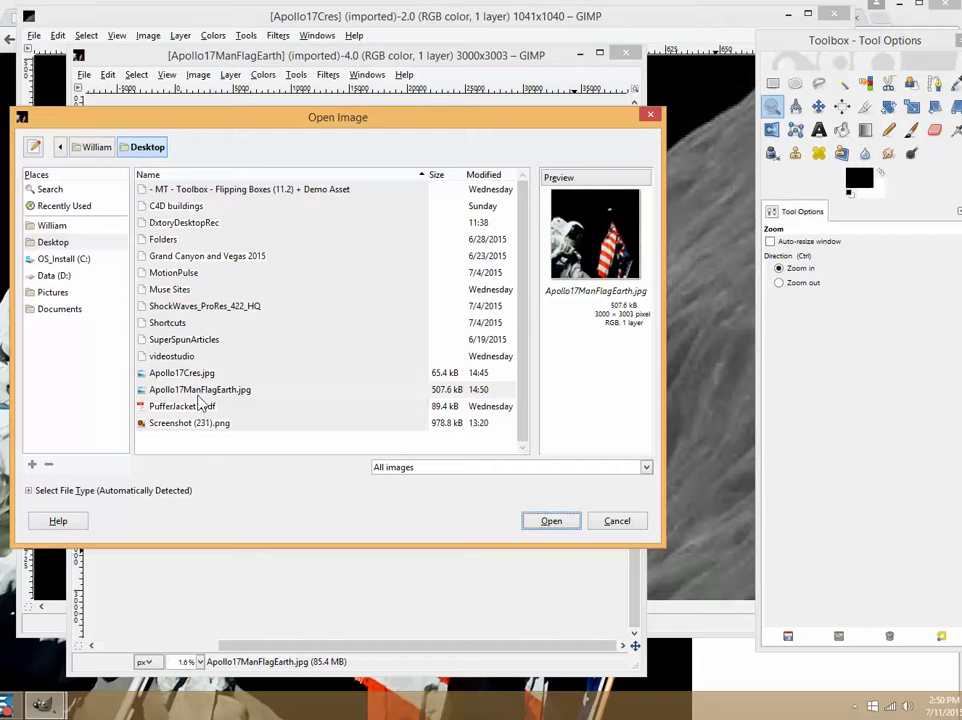
{"action": "left_click", "coordinate": [165, 390]}
{"action": "left_click", "coordinate": [559, 523]}
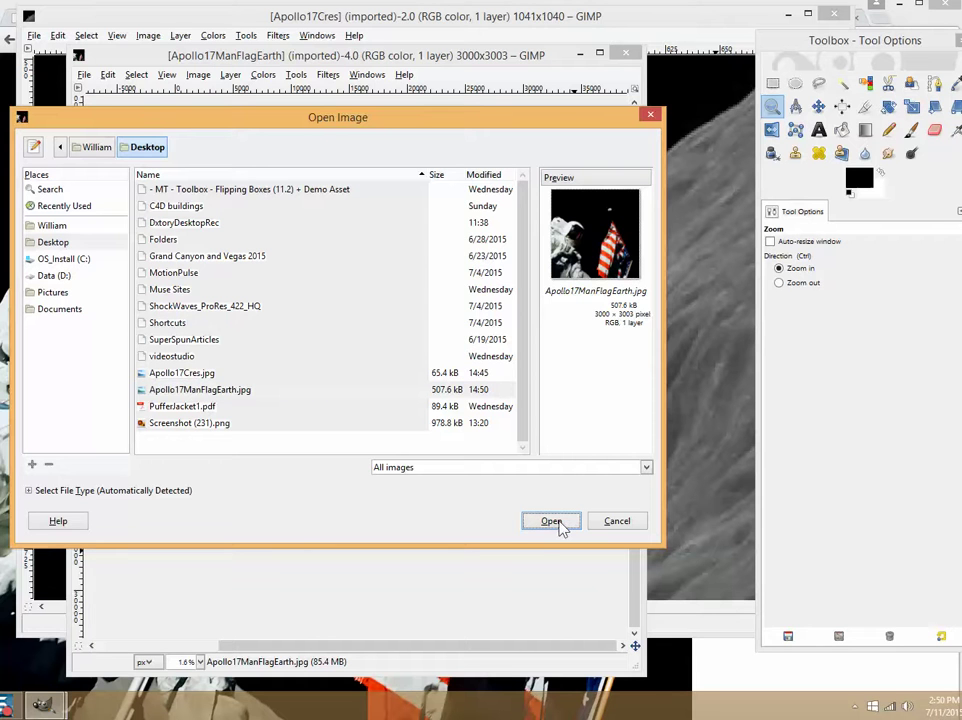
{"action": "left_click", "coordinate": [243, 389]}
{"action": "left_click_drag", "start_coordinate": [320, 133], "coordinate": [0, 87]}
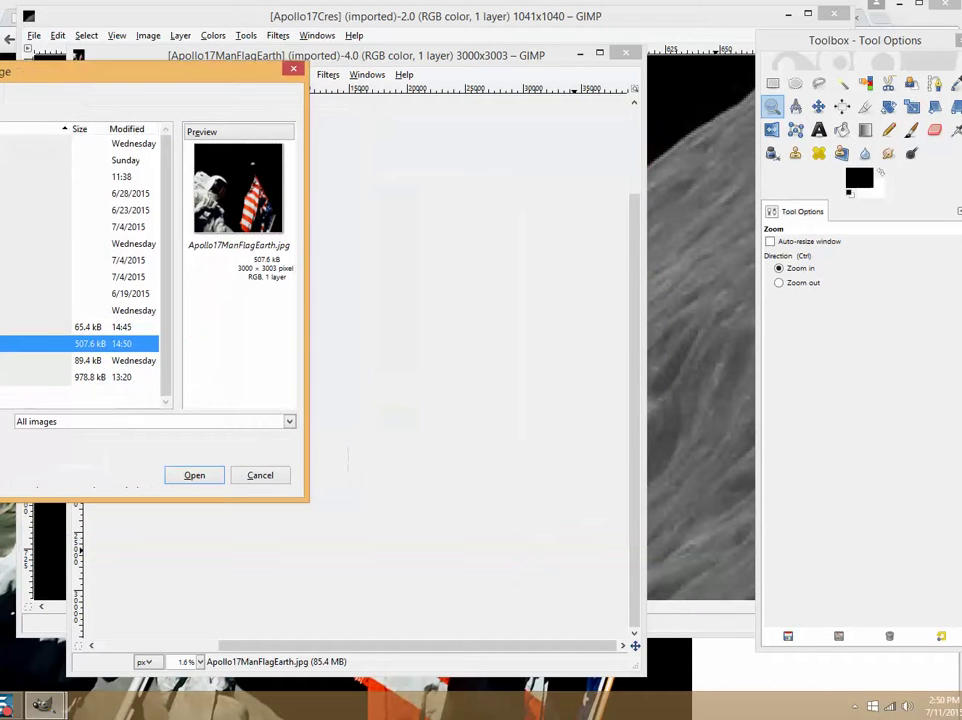
{"action": "left_click", "coordinate": [194, 475]}
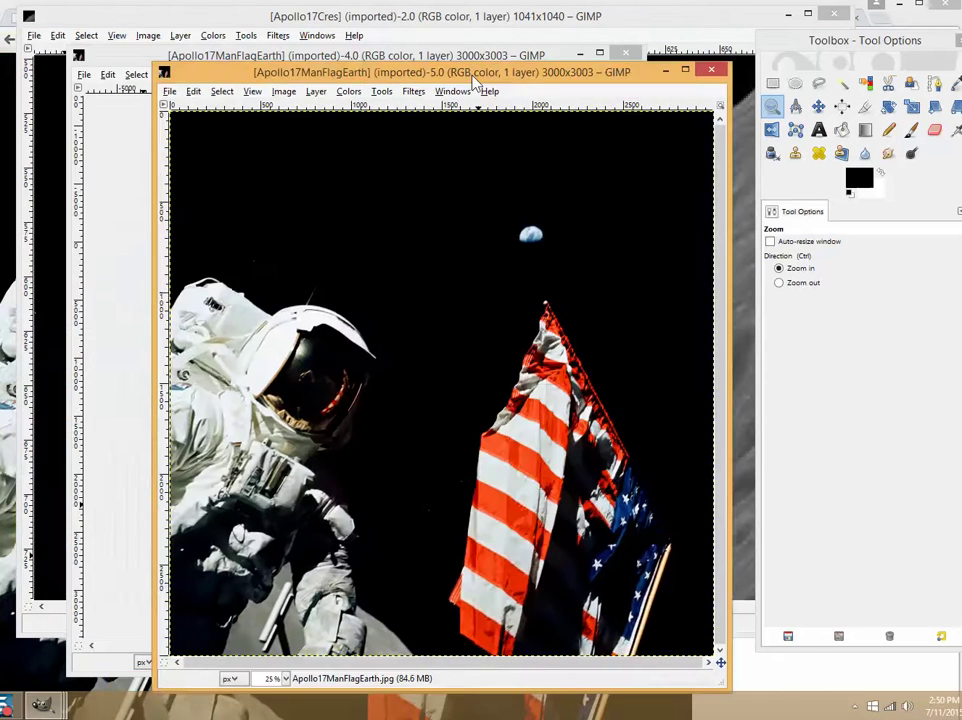
- Zoom in on the small Earth in the flag photo up to 300%
{"action": "left_click_drag", "start_coordinate": [475, 79], "coordinate": [364, 48]}
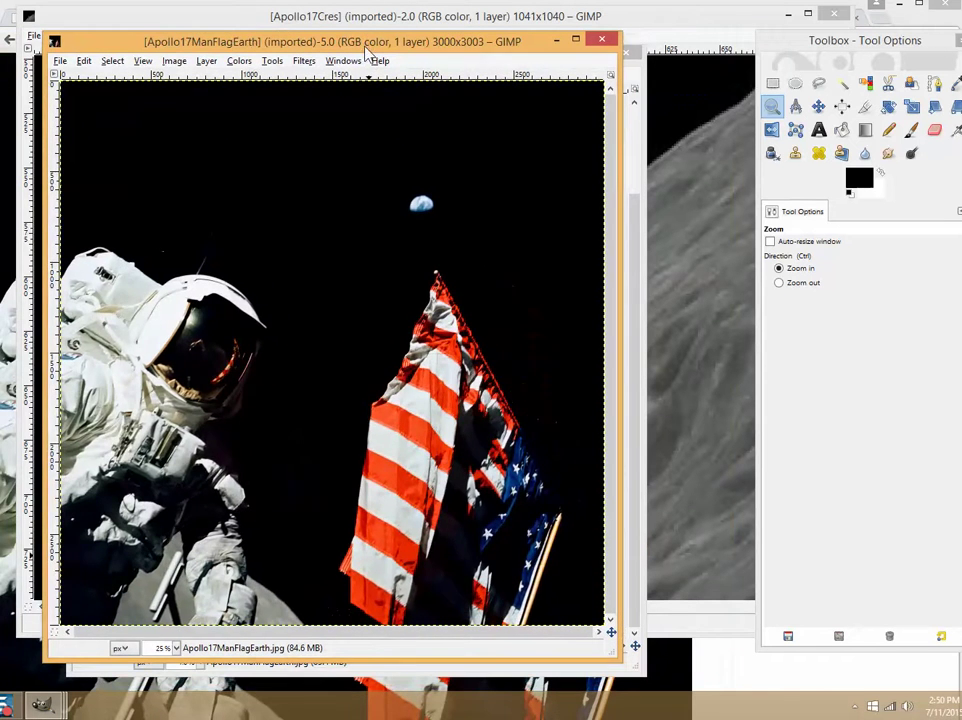
{"action": "left_click", "coordinate": [430, 206]}
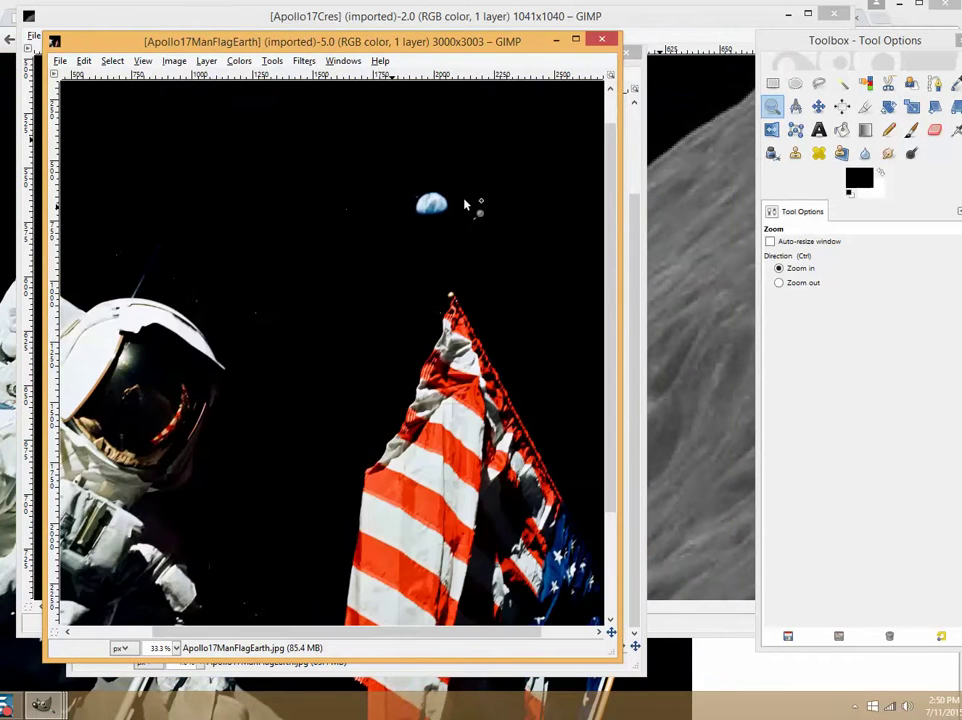
{"action": "left_click", "coordinate": [455, 206]}
{"action": "left_click", "coordinate": [450, 207]}
{"action": "left_click", "coordinate": [450, 207]}
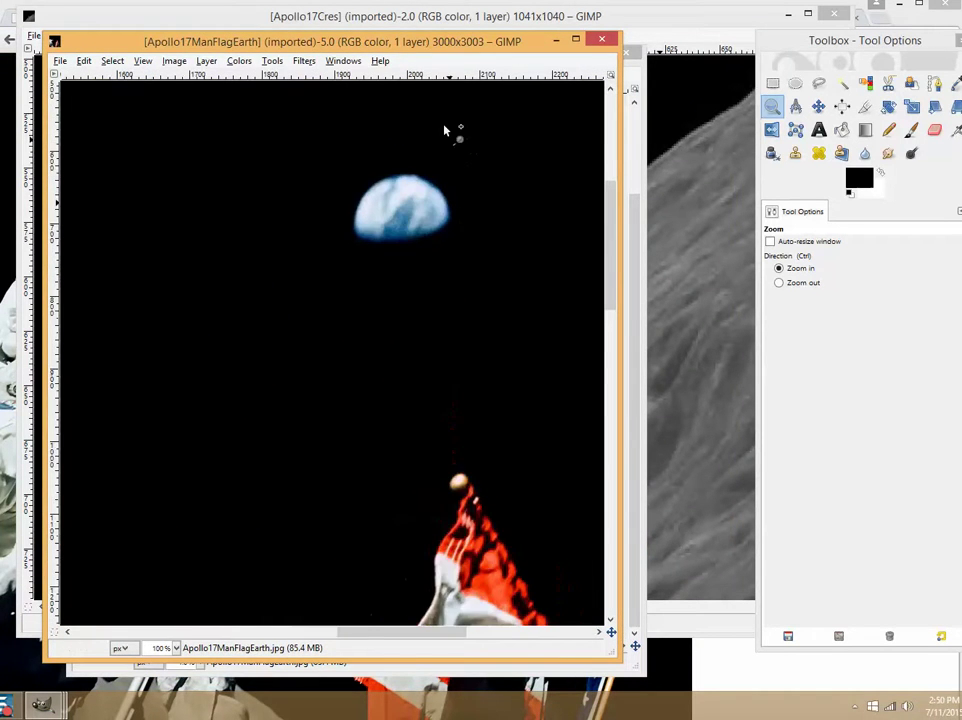
{"action": "left_click", "coordinate": [440, 135]}
{"action": "left_click", "coordinate": [436, 152]}
{"action": "left_click", "coordinate": [438, 157]}
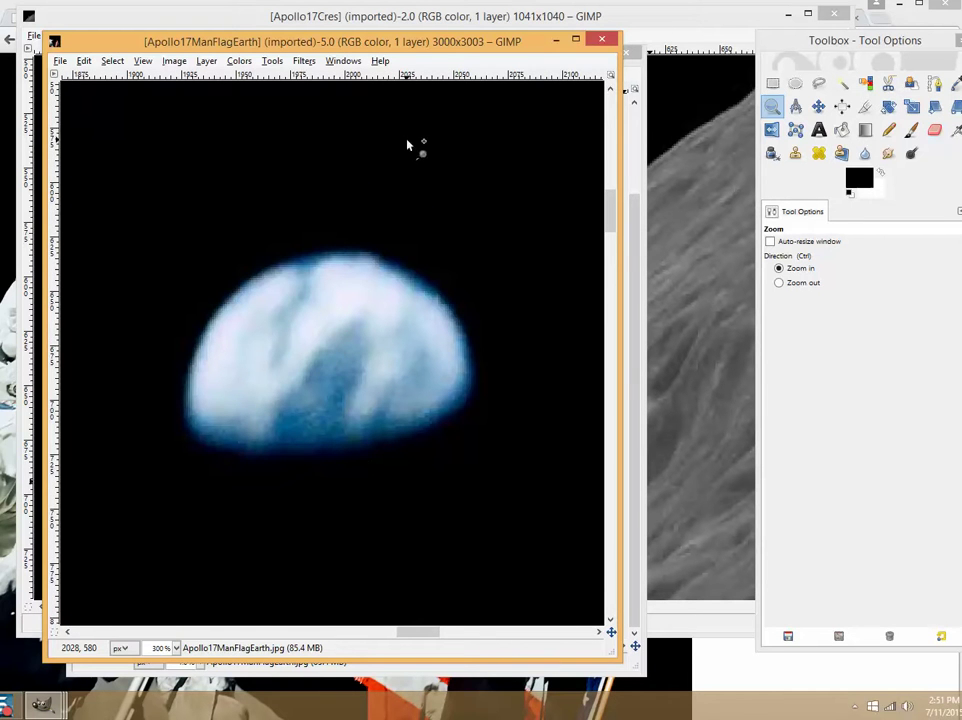
- Apply maximum Brightness-Contrast, then undo it to restore the blue Earth
{"action": "left_click", "coordinate": [239, 61]}
{"action": "left_click", "coordinate": [275, 131]}
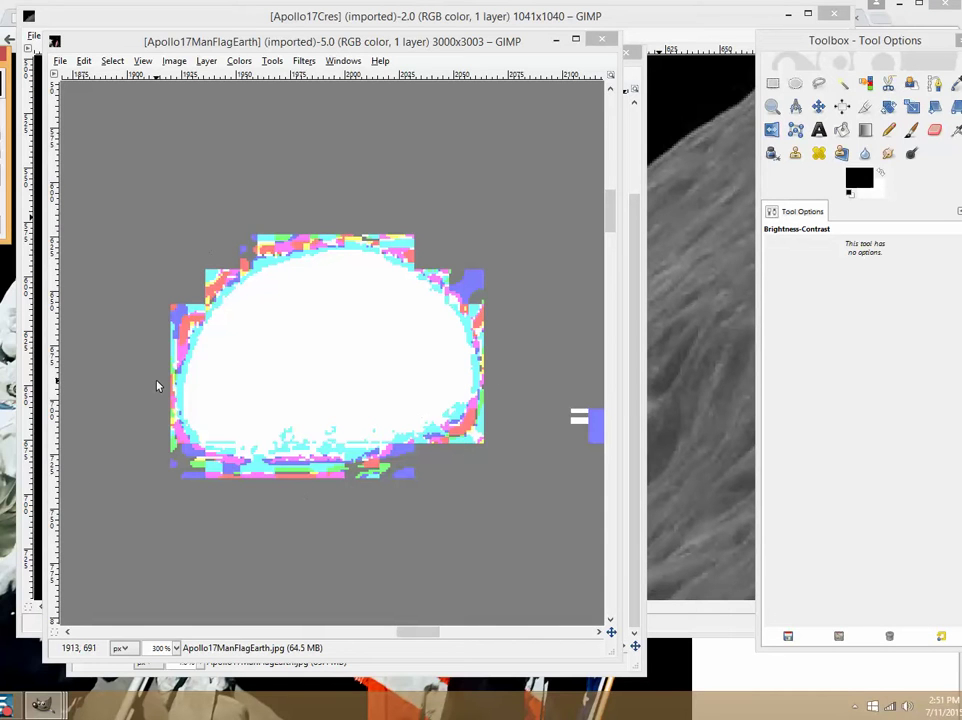
{"action": "left_click", "coordinate": [84, 61]}
{"action": "left_click", "coordinate": [101, 80]}
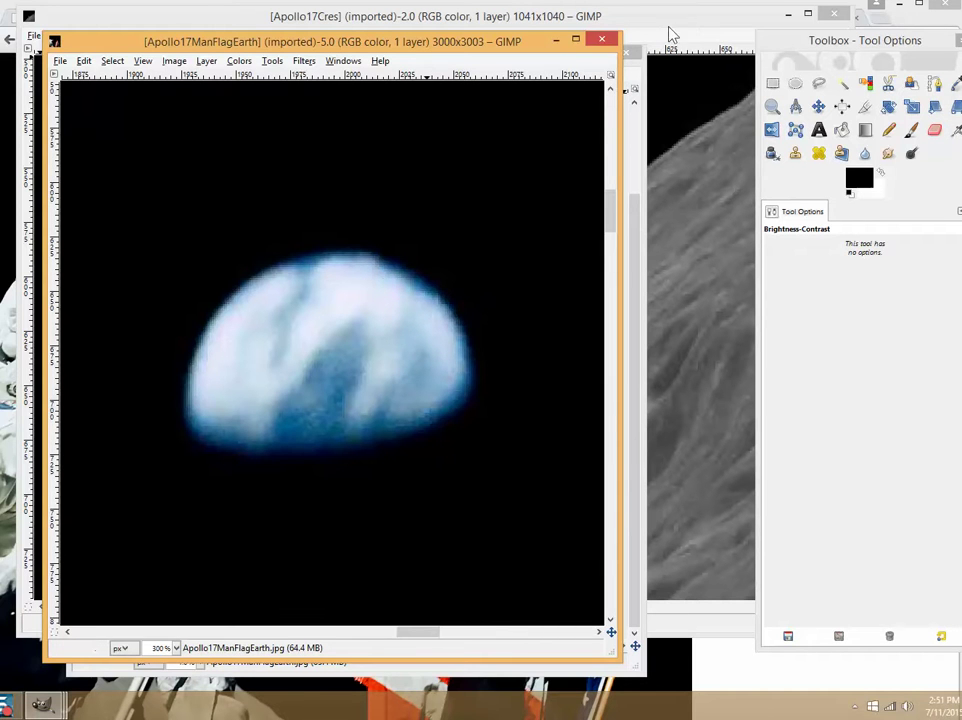
- Bring Apollo17Cres forward and reapply its Brightness-Contrast with Edit > Redo
{"action": "left_click", "coordinate": [536, 22]}
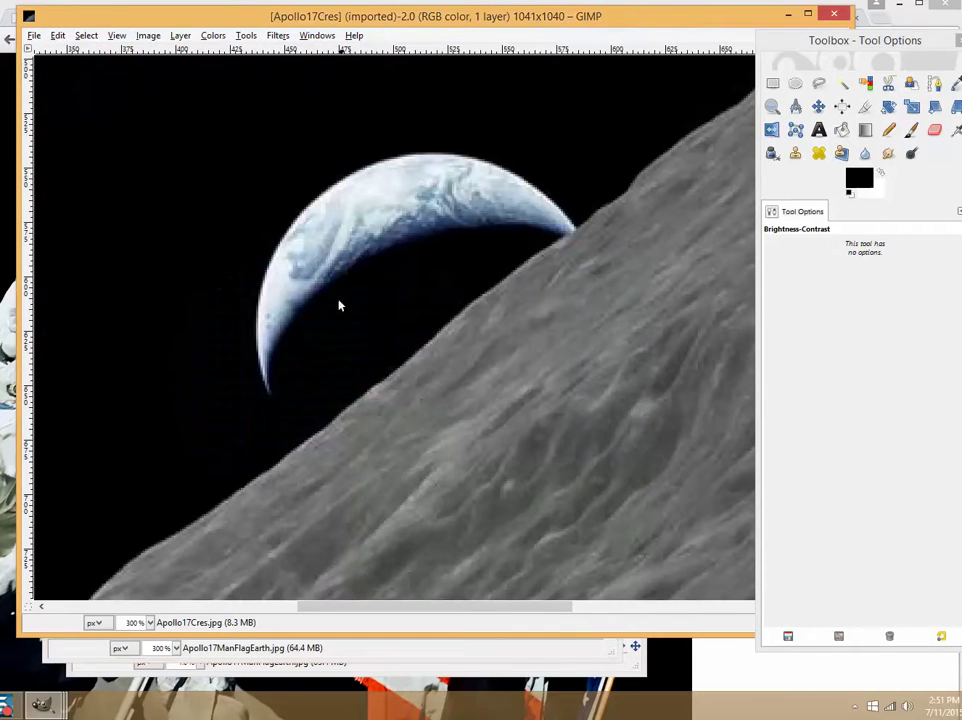
{"action": "left_click", "coordinate": [90, 36]}
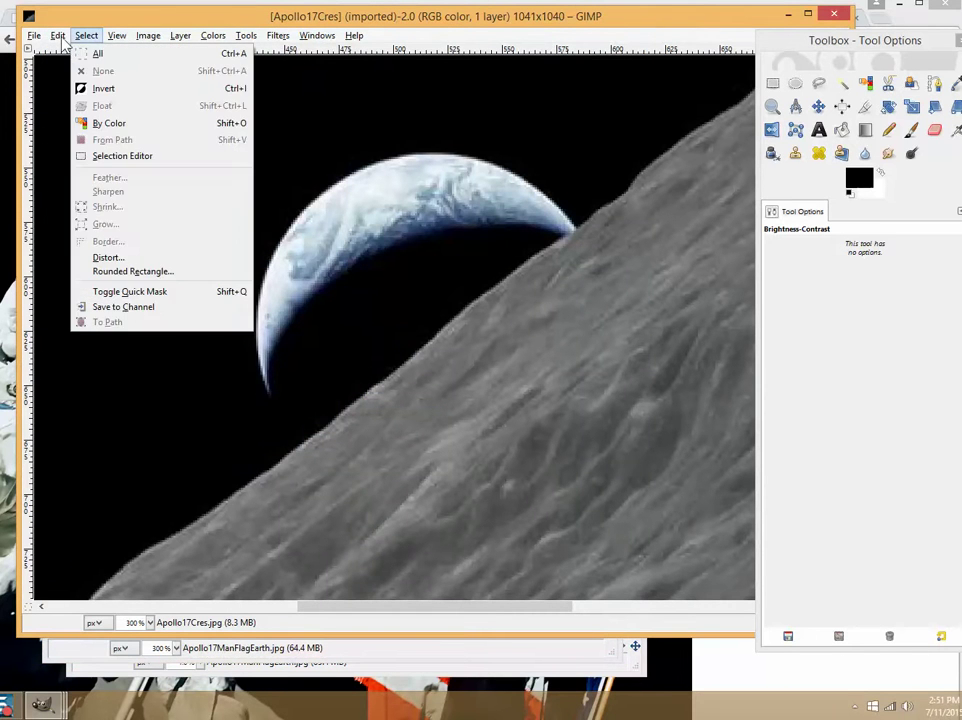
{"action": "left_click", "coordinate": [58, 36]}
{"action": "left_click", "coordinate": [58, 36]}
{"action": "left_click", "coordinate": [82, 68]}
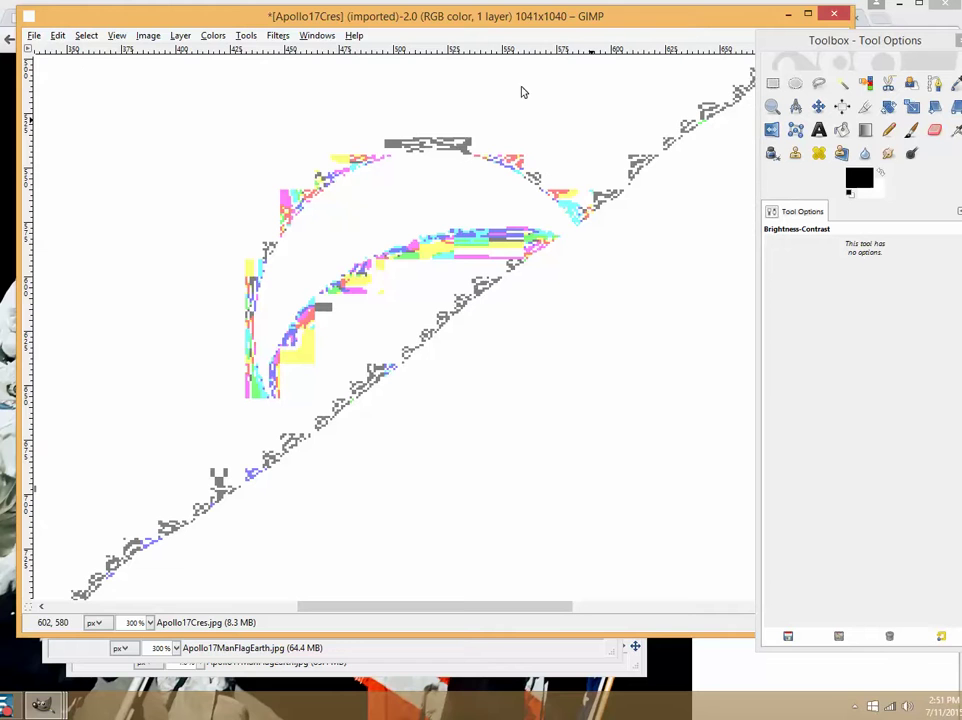
- Move Apollo17Cres lower, select the flag photo, and redo its maxed Brightness-Contrast
{"action": "left_click_drag", "start_coordinate": [160, 22], "coordinate": [161, 80]}
{"action": "left_click", "coordinate": [170, 48]}
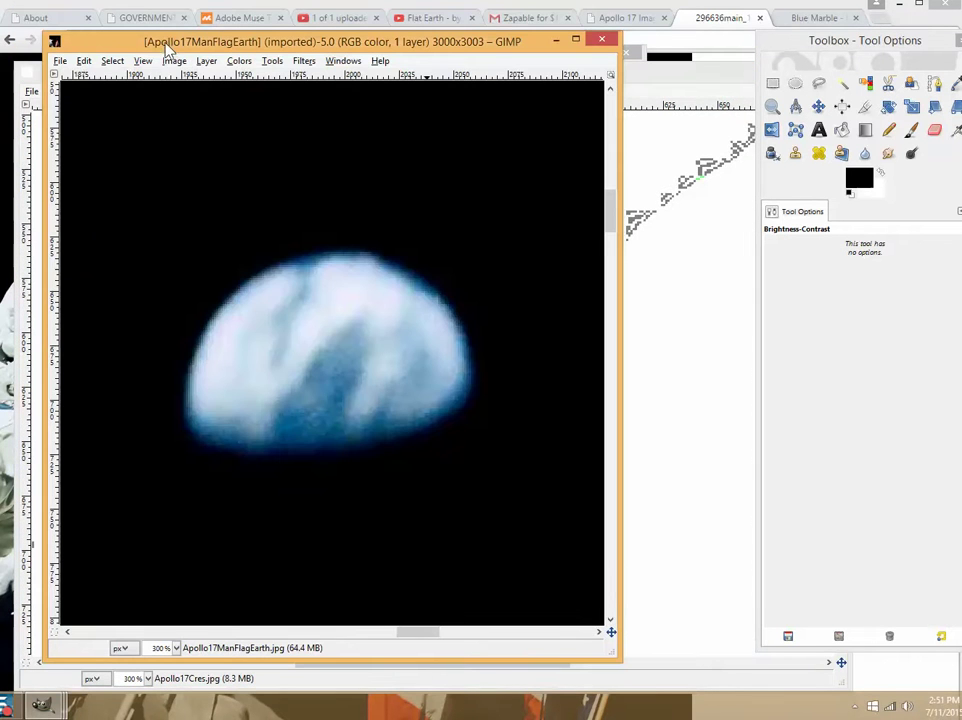
{"action": "left_click", "coordinate": [112, 60]}
{"action": "left_click", "coordinate": [60, 50]}
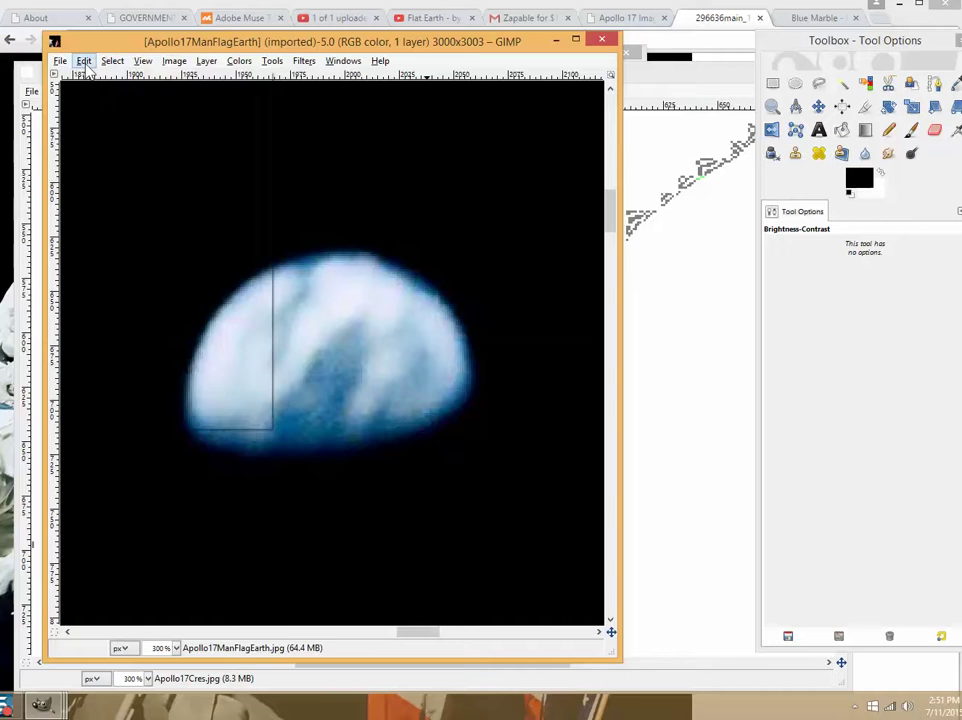
{"action": "left_click", "coordinate": [84, 61]}
{"action": "left_click", "coordinate": [90, 87]}
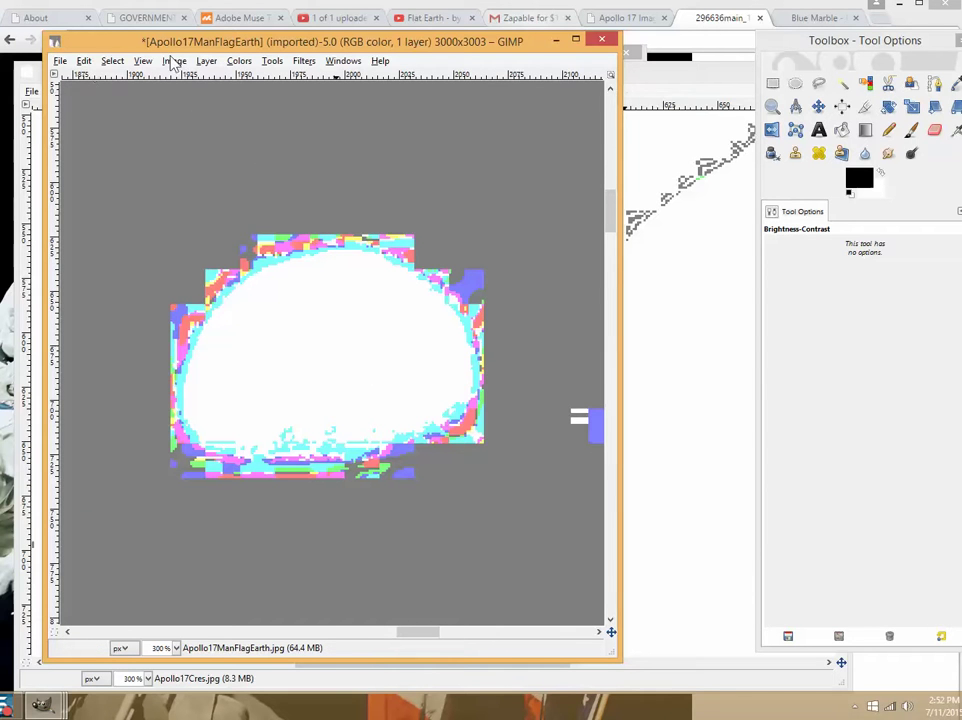
- Open a fresh copy of Apollo17ManFlagEarth.jpg from the Desktop and position its new window
{"action": "left_click", "coordinate": [82, 60]}
{"action": "left_click", "coordinate": [50, 58]}
{"action": "left_click", "coordinate": [55, 60]}
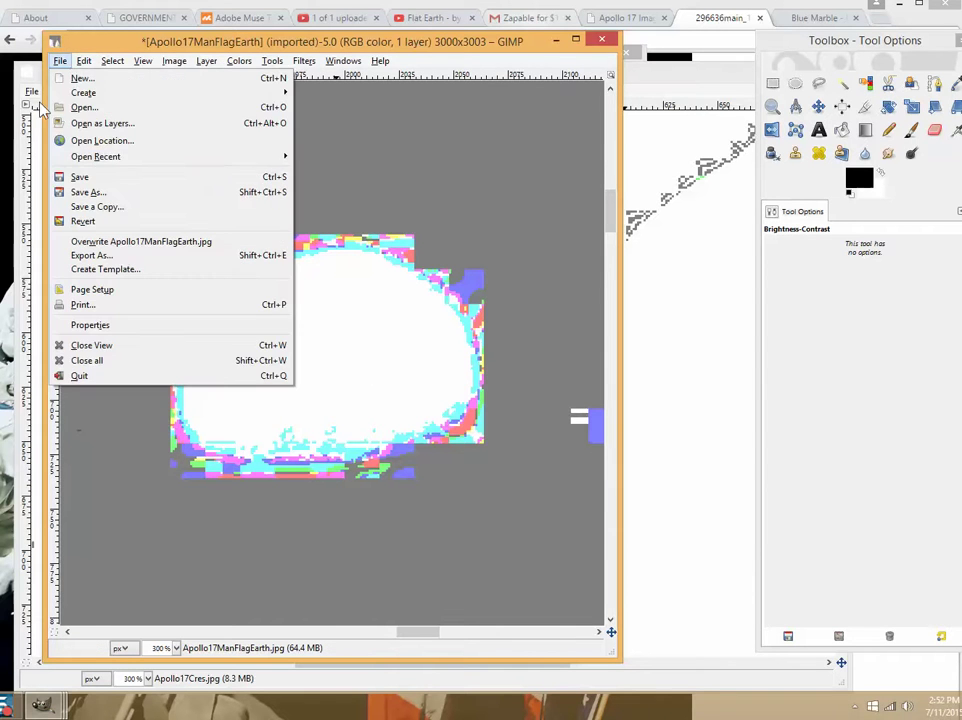
{"action": "left_click", "coordinate": [91, 113]}
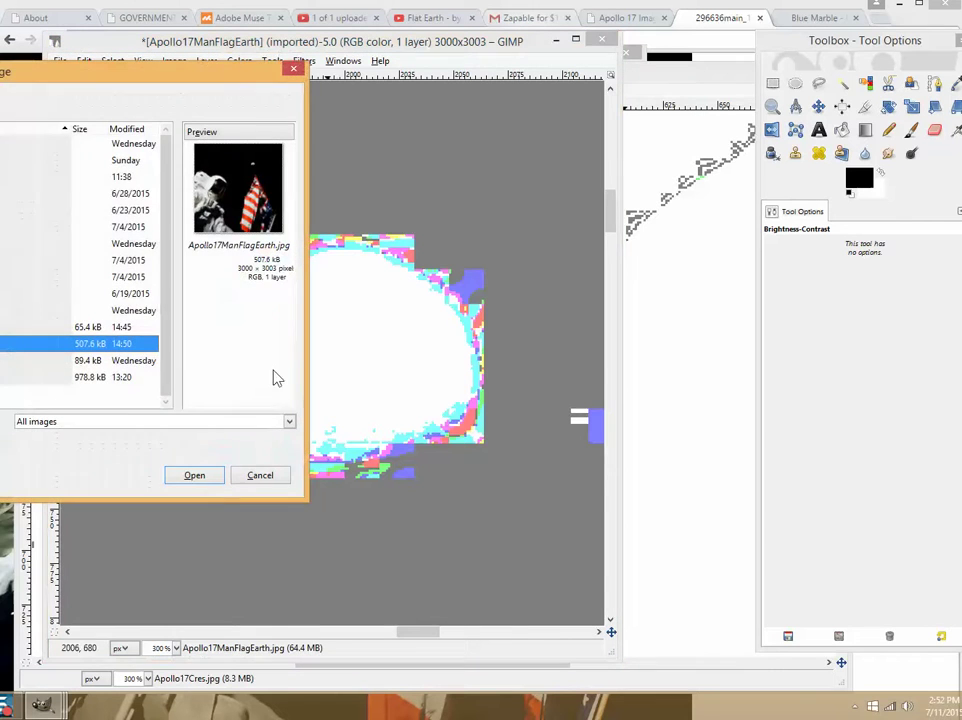
{"action": "left_click_drag", "start_coordinate": [142, 62], "coordinate": [483, 157]}
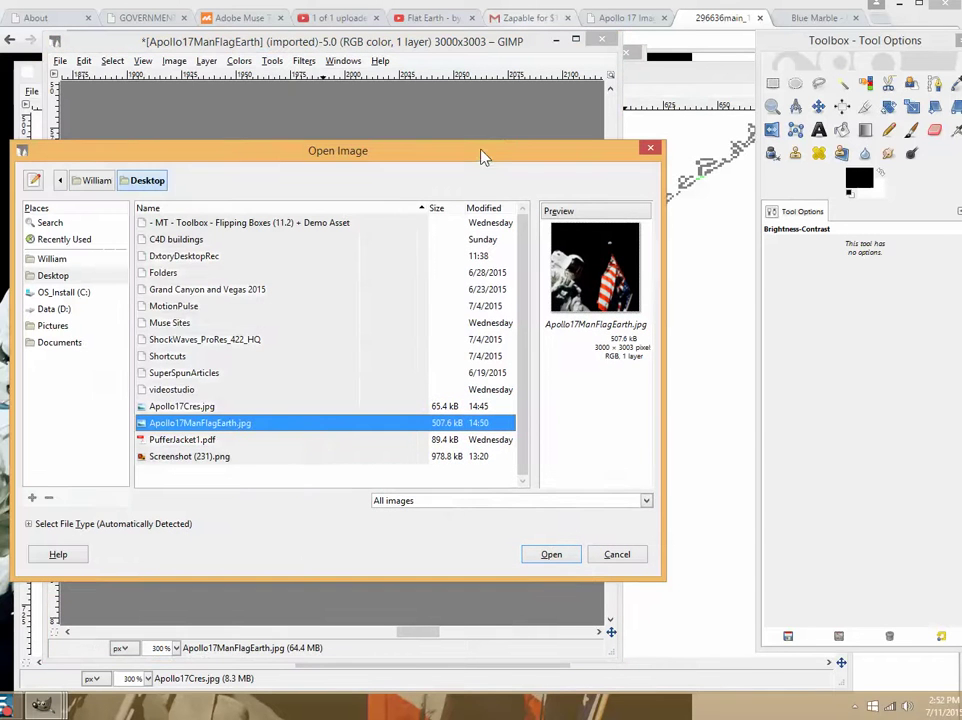
{"action": "left_click", "coordinate": [222, 423]}
{"action": "left_click_drag", "start_coordinate": [421, 150], "coordinate": [131, 88]}
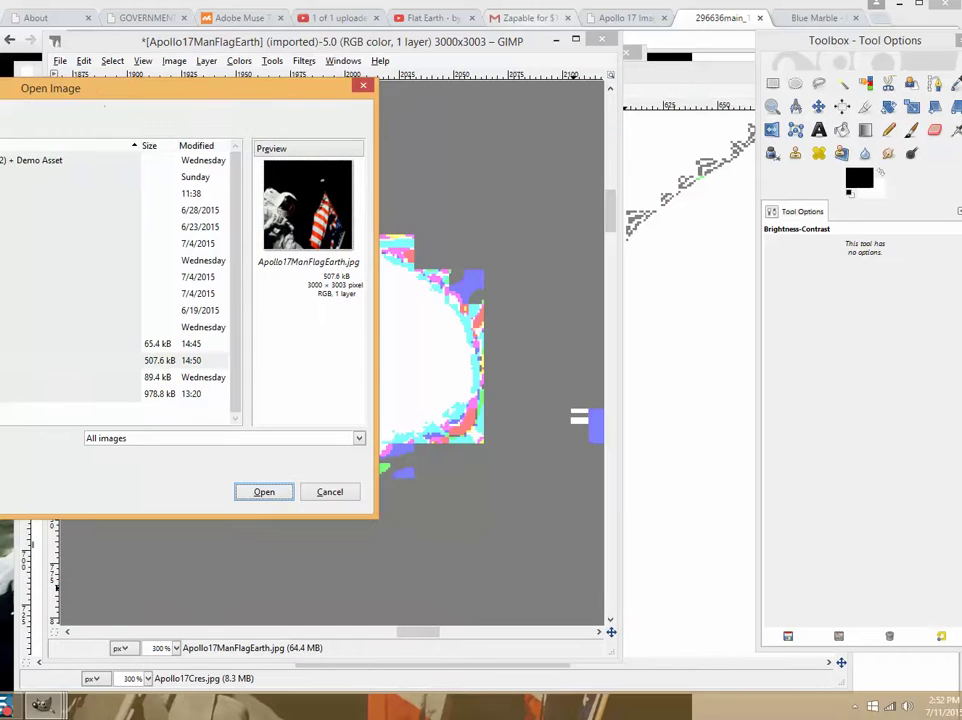
{"action": "left_click", "coordinate": [264, 492]}
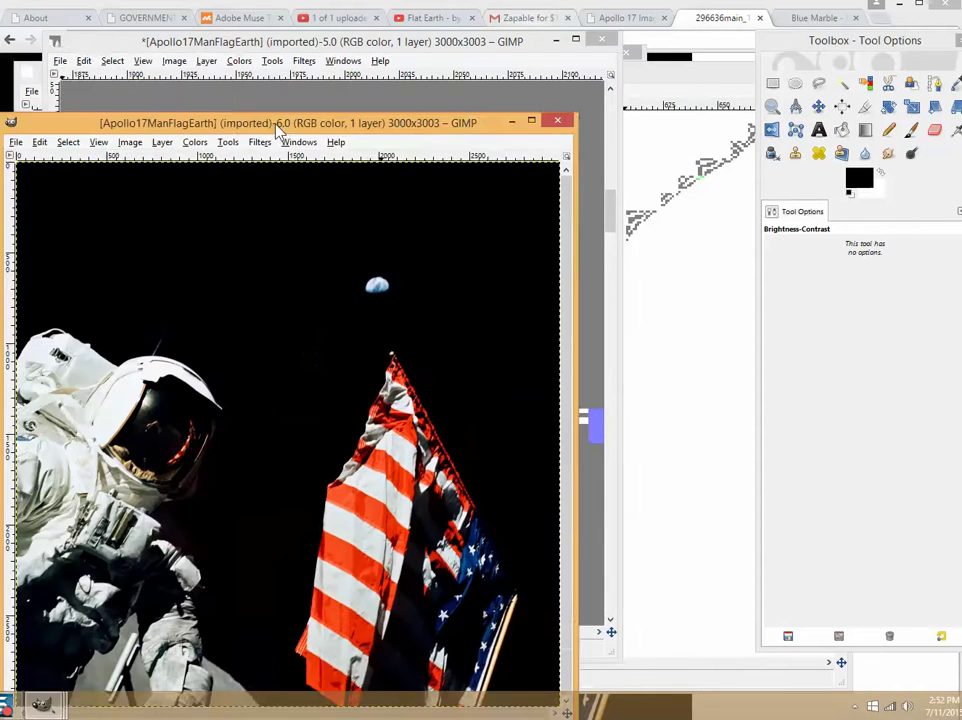
{"action": "left_click_drag", "start_coordinate": [268, 129], "coordinate": [330, 70]}
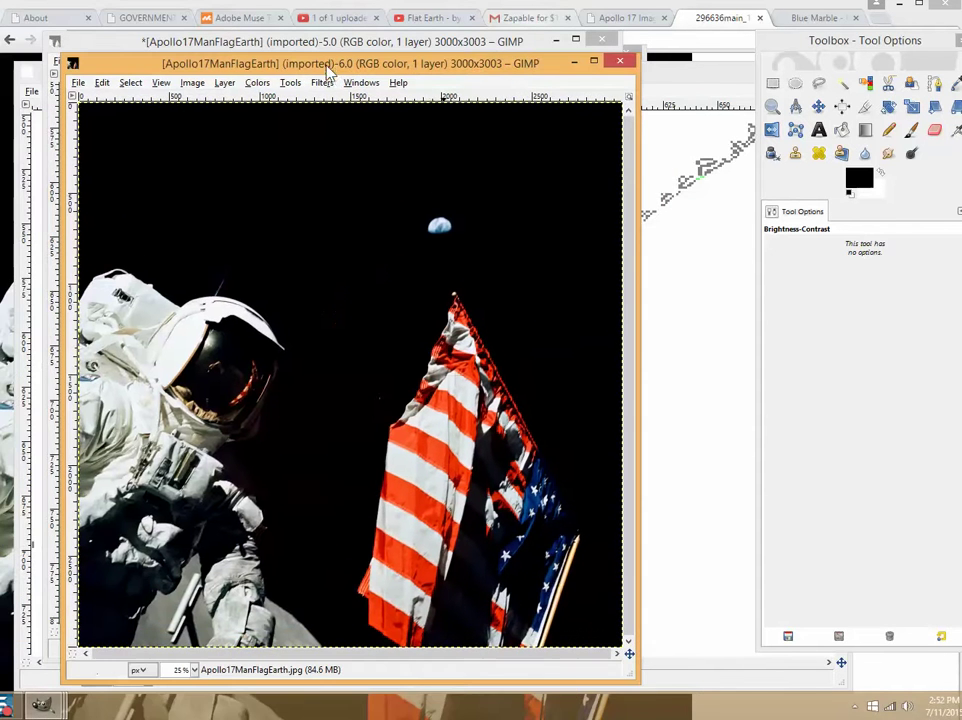
{"action": "left_click", "coordinate": [257, 82]}
- Apply Brightness-Contrast with both Contrast and Brightness set to the maximum 127
{"action": "left_click", "coordinate": [316, 155]}
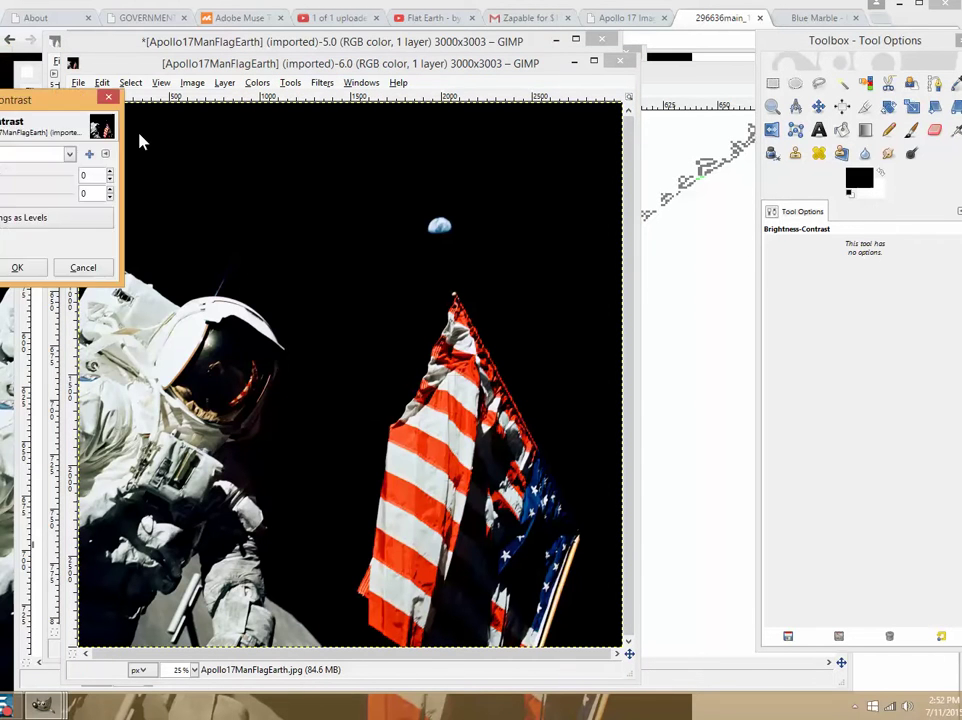
{"action": "left_click_drag", "start_coordinate": [240, 249], "coordinate": [323, 247]}
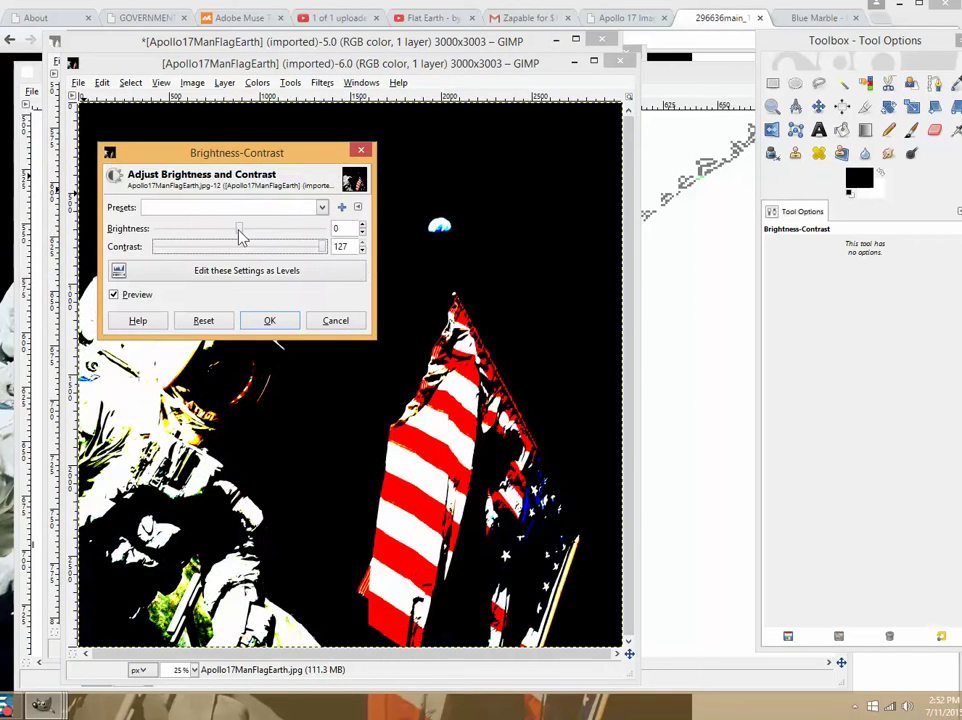
{"action": "left_click_drag", "start_coordinate": [240, 229], "coordinate": [444, 255]}
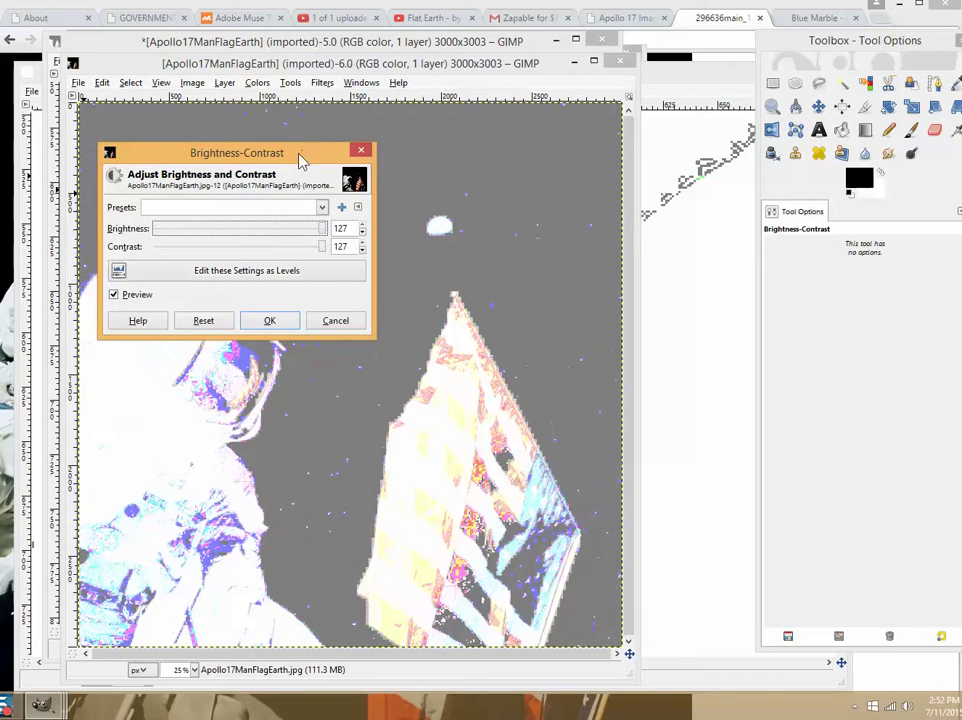
{"action": "left_click_drag", "start_coordinate": [300, 153], "coordinate": [366, 133]}
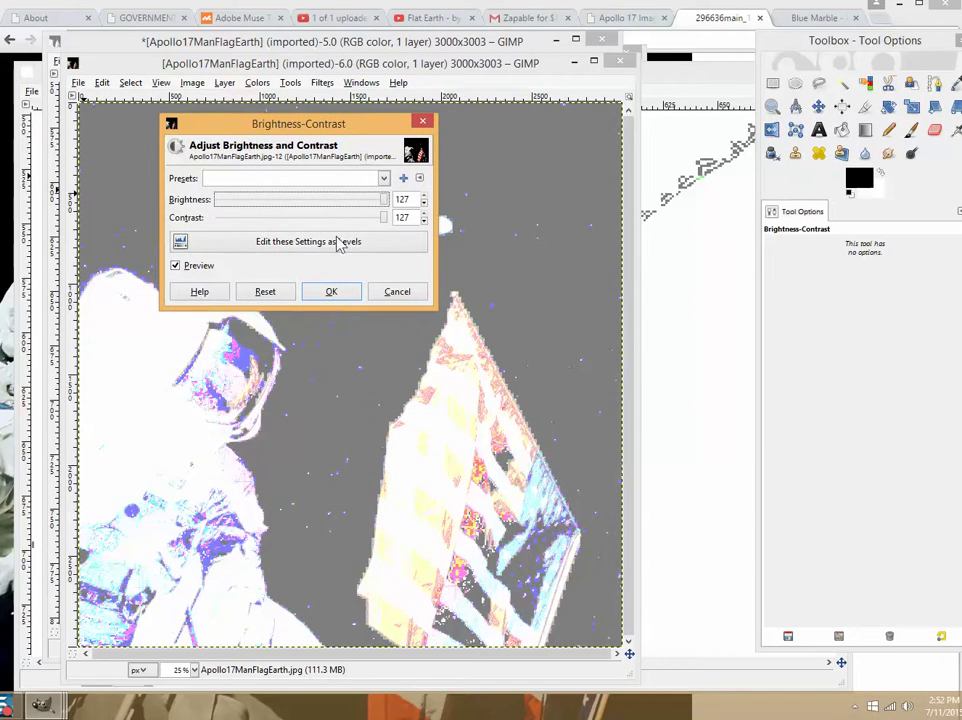
{"action": "left_click", "coordinate": [336, 292]}
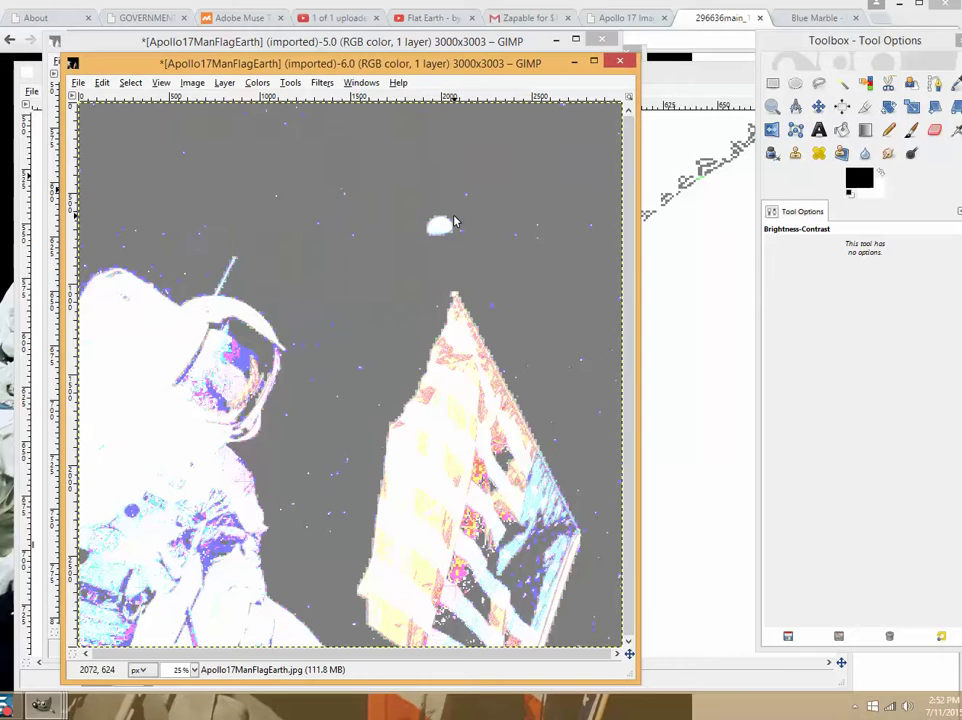
- Zoom into the flag tip to 300% and shift the view across the blocky pixels
{"action": "left_click", "coordinate": [772, 106]}
{"action": "left_click", "coordinate": [462, 310]}
{"action": "left_click", "coordinate": [466, 318]}
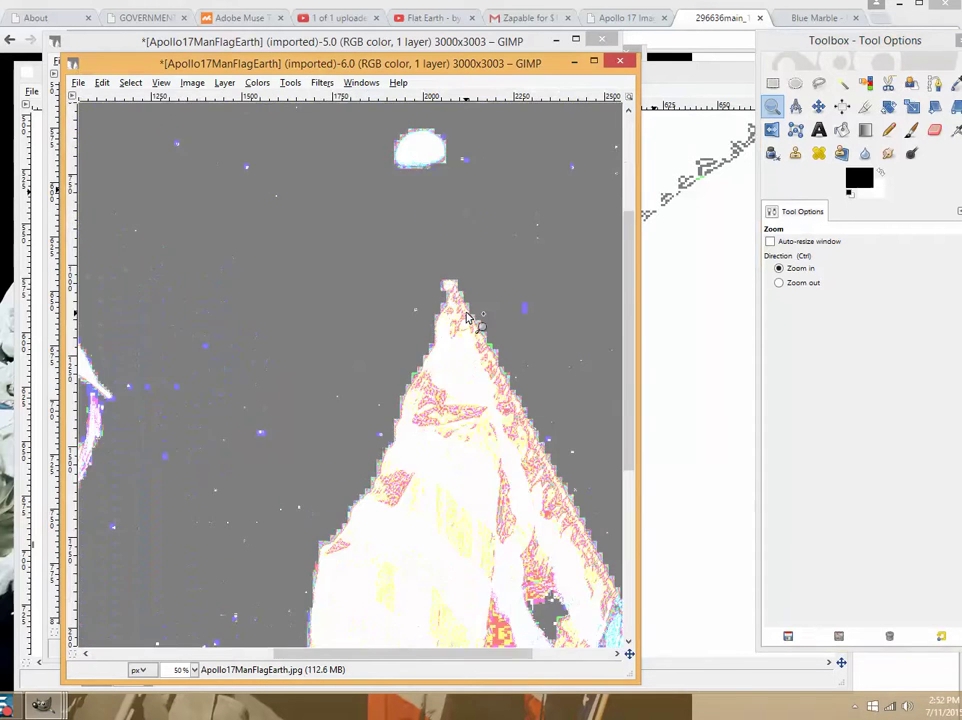
{"action": "left_click", "coordinate": [466, 317]}
{"action": "left_click", "coordinate": [466, 317]}
{"action": "left_click", "coordinate": [467, 315]}
{"action": "left_click", "coordinate": [467, 315]}
{"action": "left_click", "coordinate": [467, 310]}
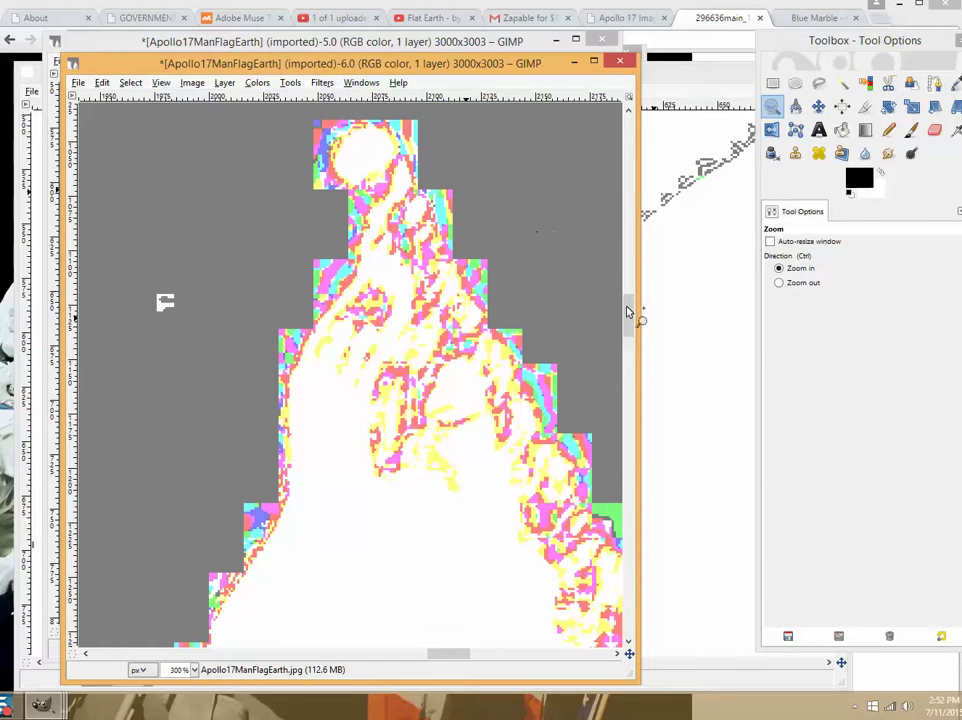
{"action": "left_click", "coordinate": [818, 108]}
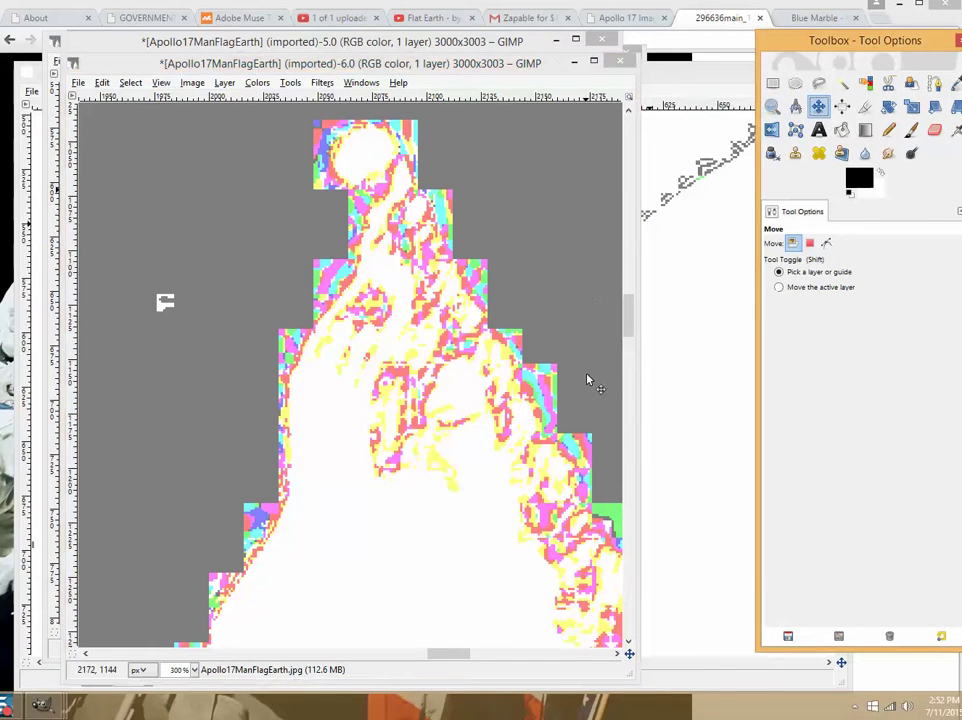
{"action": "left_click_drag", "start_coordinate": [629, 318], "coordinate": [829, 307]}
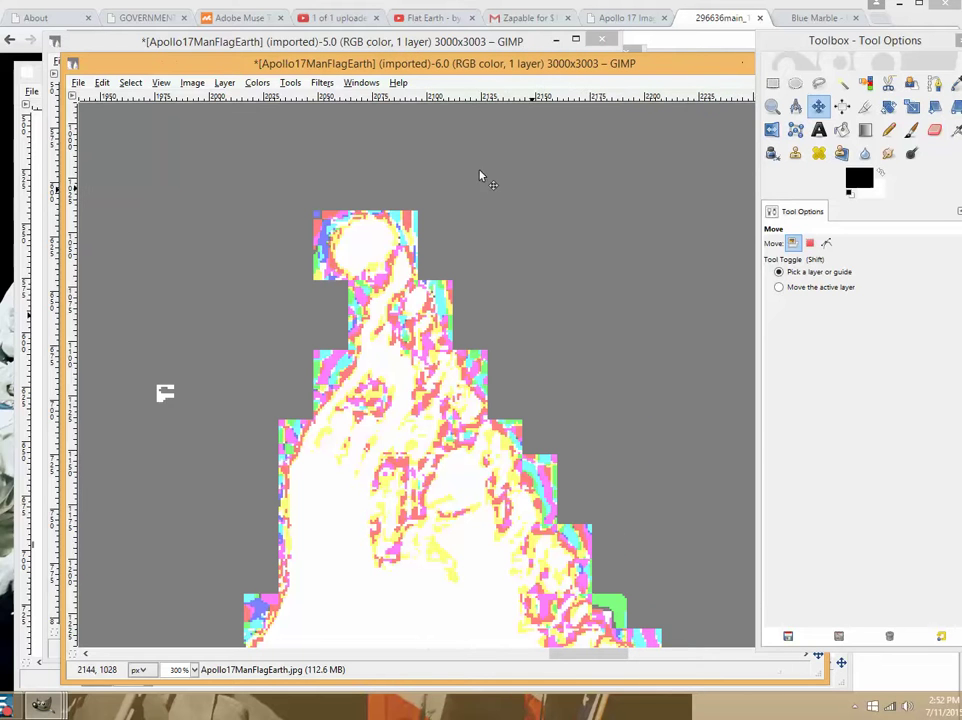
- Undo the brightness-contrast boost and zoom out to 18.2% to see the whole photo
{"action": "left_click", "coordinate": [102, 82]}
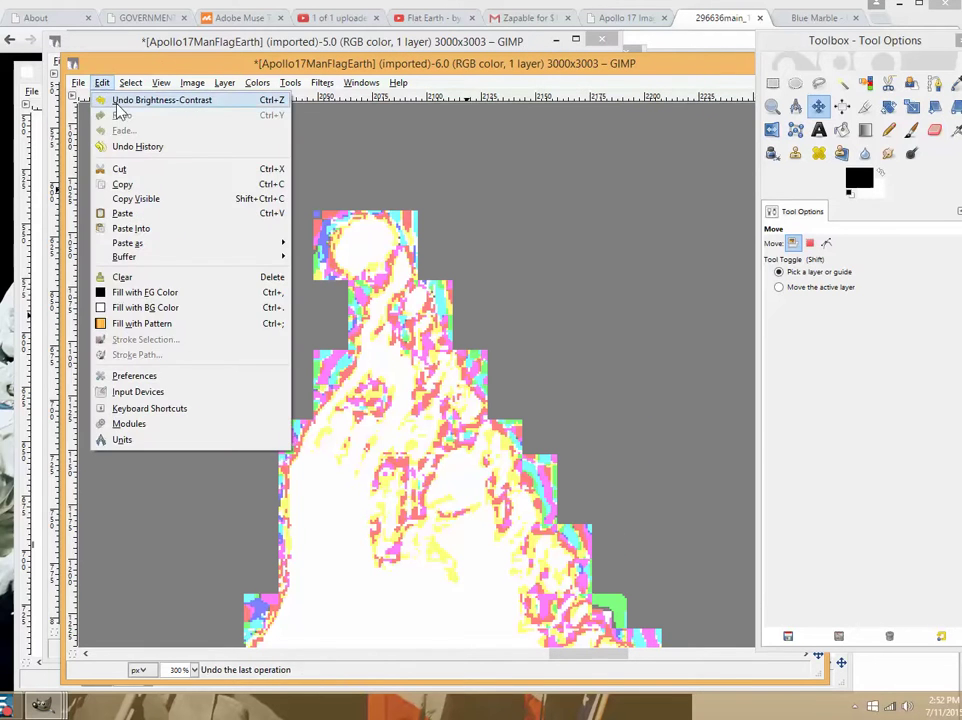
{"action": "left_click", "coordinate": [130, 97]}
{"action": "left_click", "coordinate": [773, 106]}
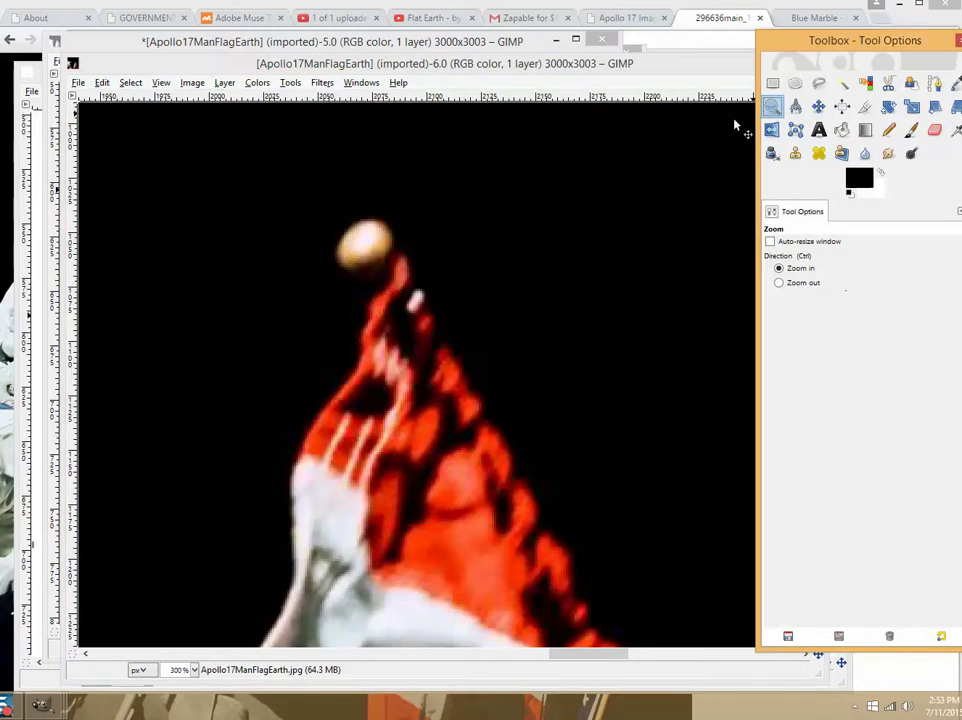
{"action": "left_click", "coordinate": [780, 283]}
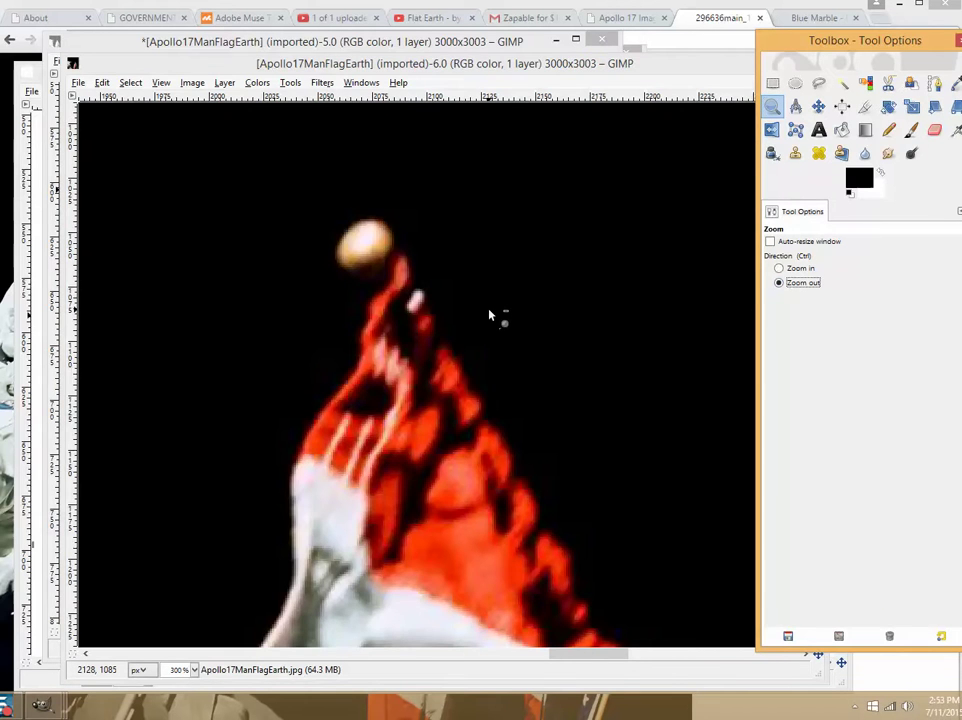
{"action": "left_click", "coordinate": [490, 316]}
{"action": "left_click", "coordinate": [490, 316]}
{"action": "left_click", "coordinate": [490, 316]}
{"action": "left_click", "coordinate": [490, 316]}
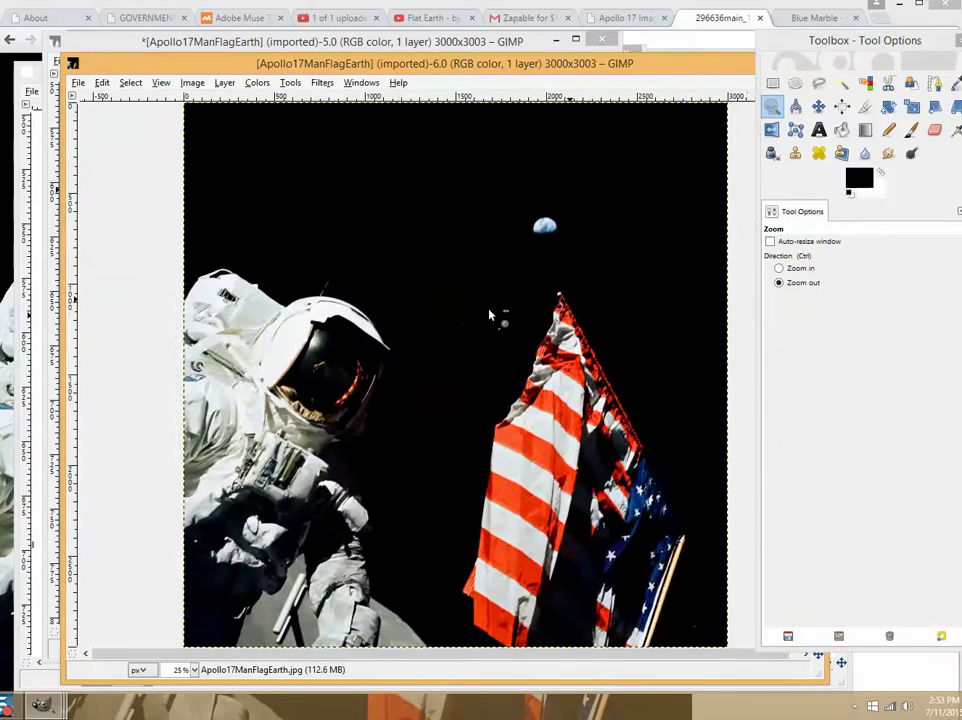
{"action": "left_click", "coordinate": [490, 316]}
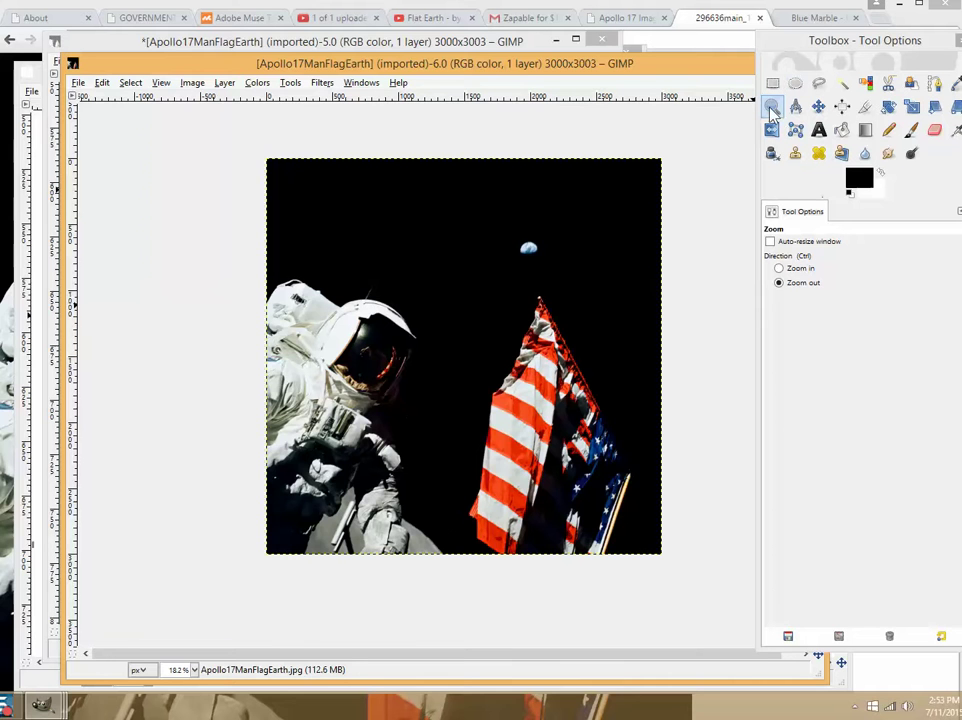
- Toggle the brightness-contrast boost off and on, leaving it applied
{"action": "left_click", "coordinate": [102, 83]}
{"action": "left_click", "coordinate": [161, 114]}
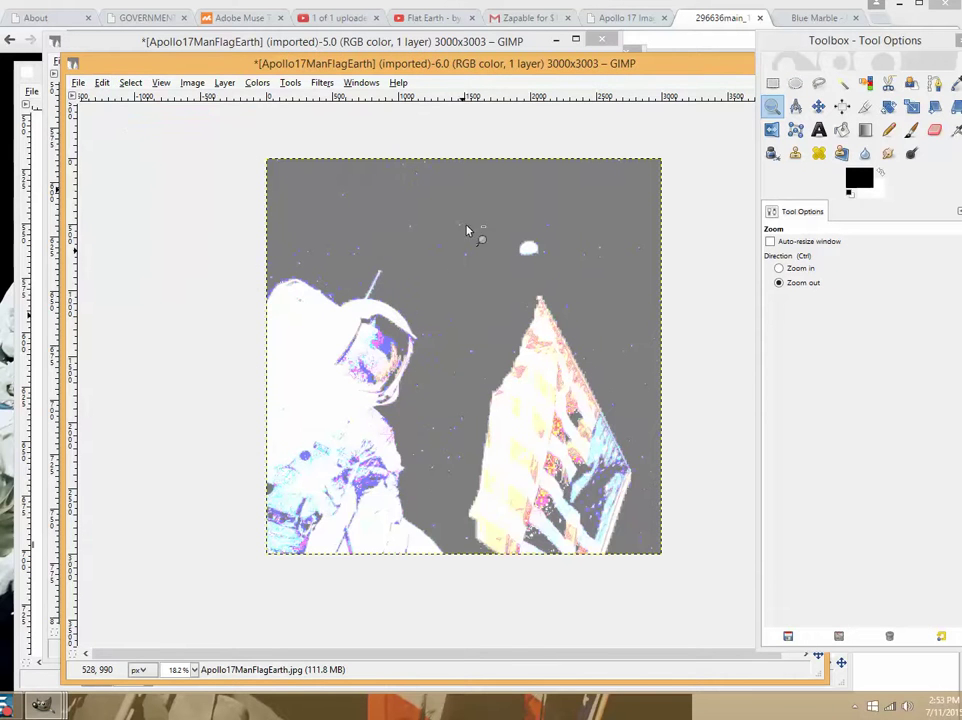
{"action": "left_click", "coordinate": [102, 83]}
{"action": "left_click", "coordinate": [116, 100]}
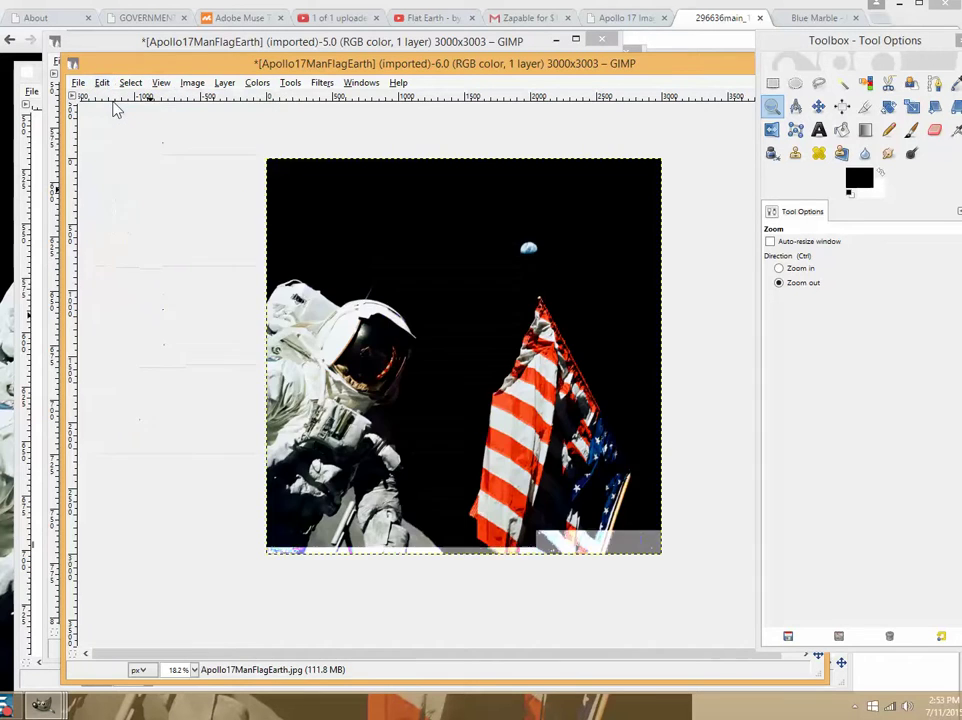
{"action": "left_click", "coordinate": [102, 83]}
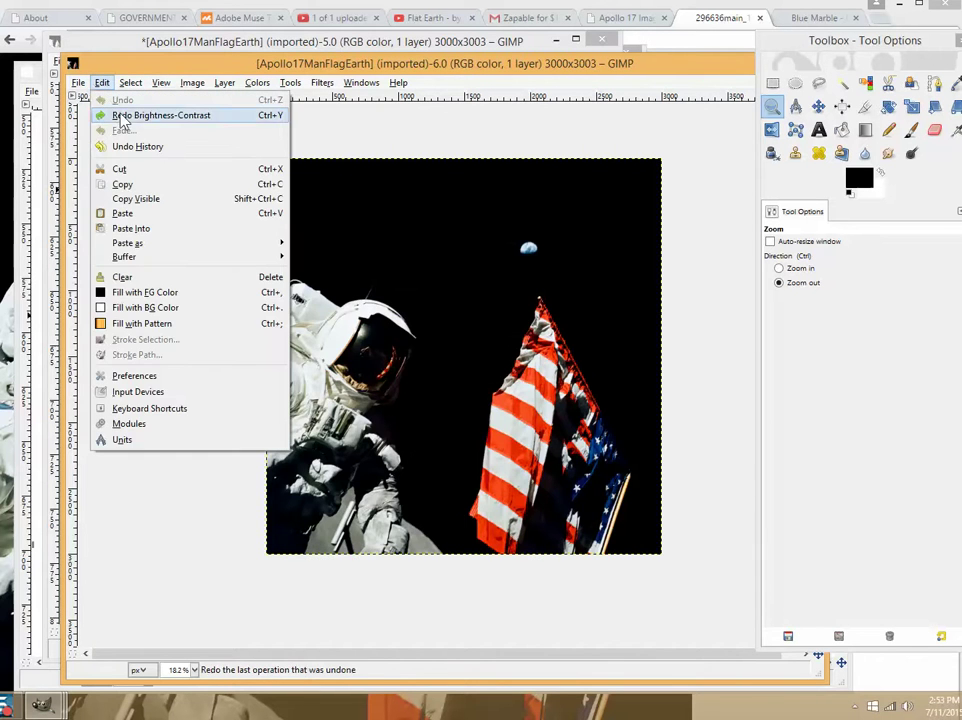
{"action": "left_click", "coordinate": [121, 117]}
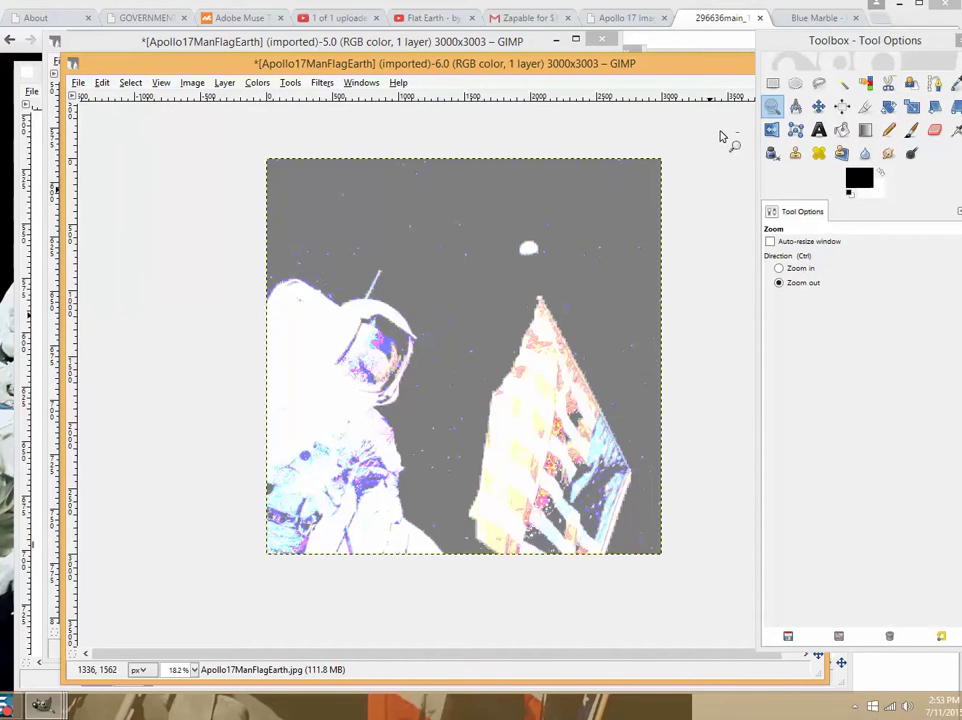
- Zoom back in on the area around the flag
{"action": "left_click", "coordinate": [779, 268]}
{"action": "left_click", "coordinate": [434, 384]}
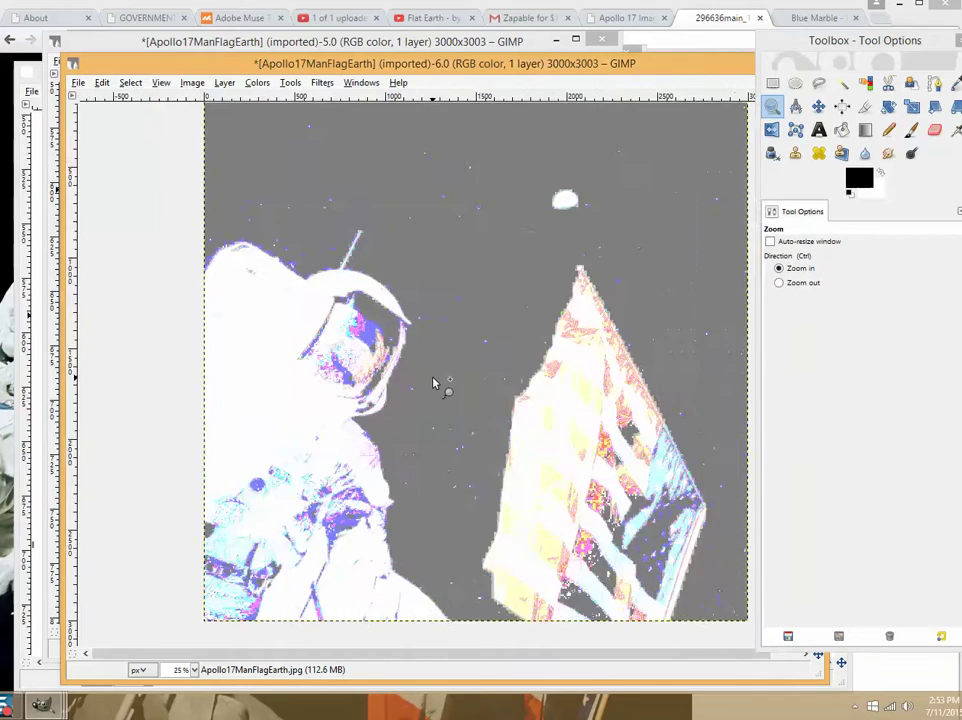
{"action": "left_click", "coordinate": [434, 384]}
{"action": "left_click", "coordinate": [442, 386]}
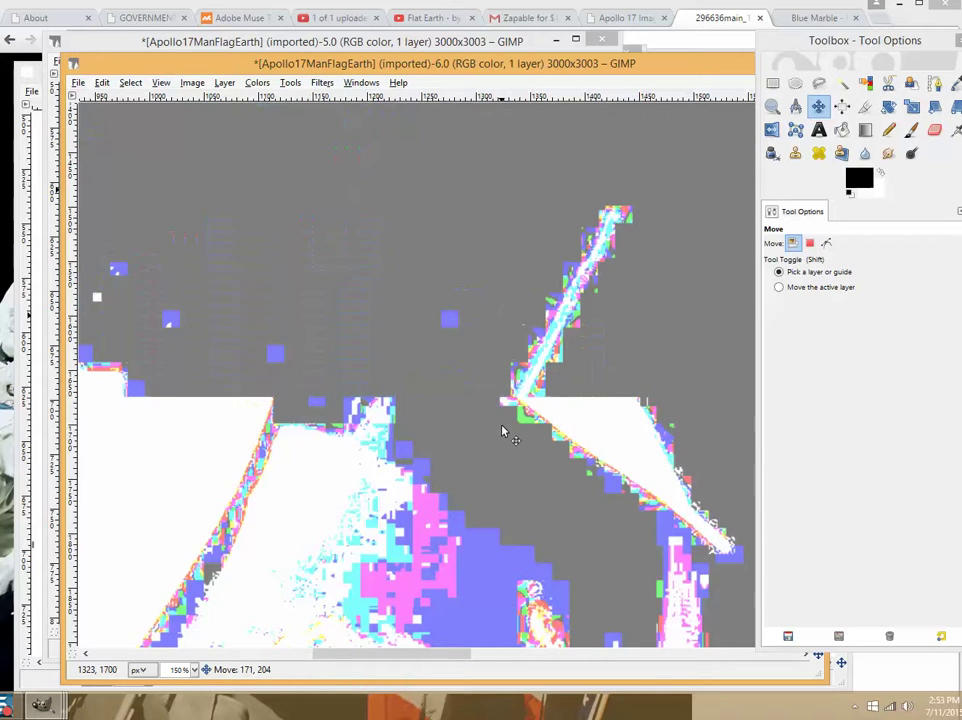
- Magnify the blocky edge above the helmet to expose its purple pixel blocks
{"action": "left_click_drag", "start_coordinate": [262, 258], "coordinate": [477, 317]}
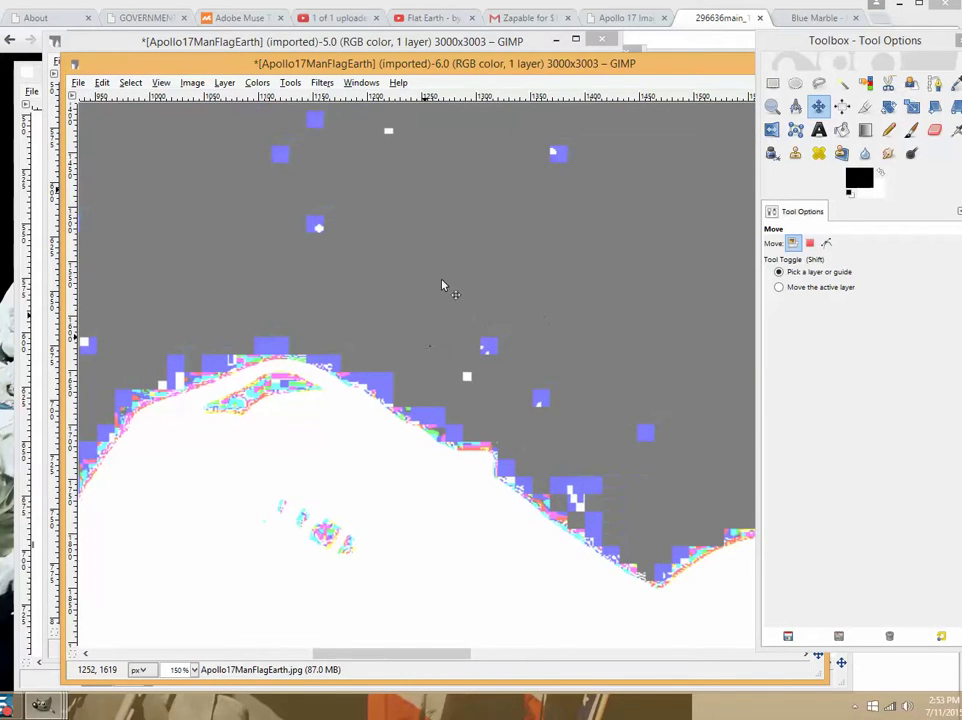
{"action": "left_click", "coordinate": [772, 106]}
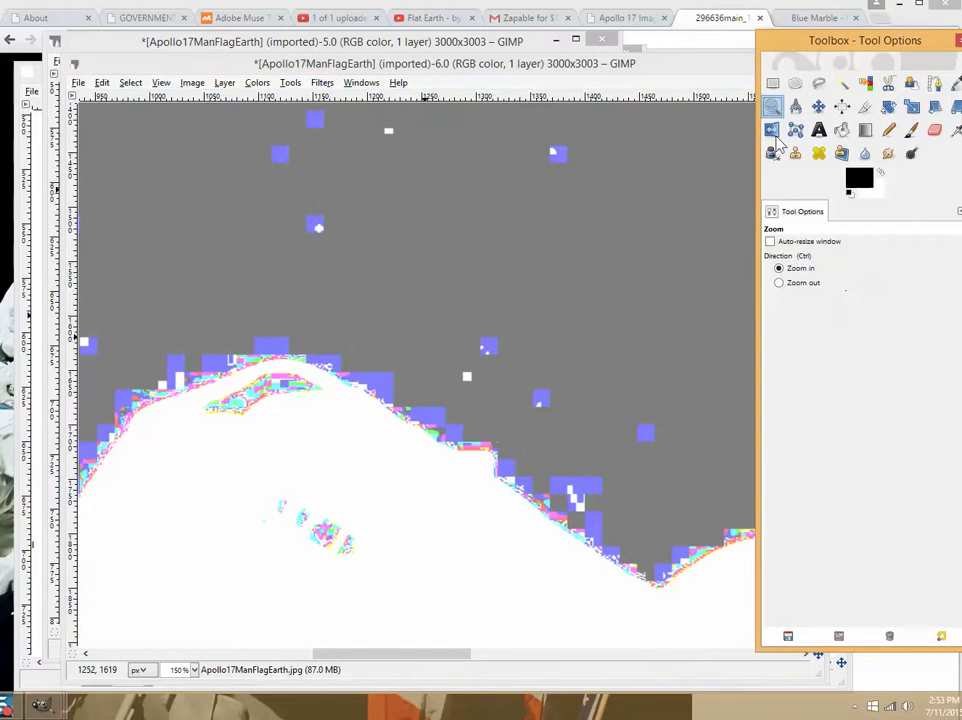
{"action": "left_click", "coordinate": [541, 324]}
{"action": "left_click", "coordinate": [541, 326]}
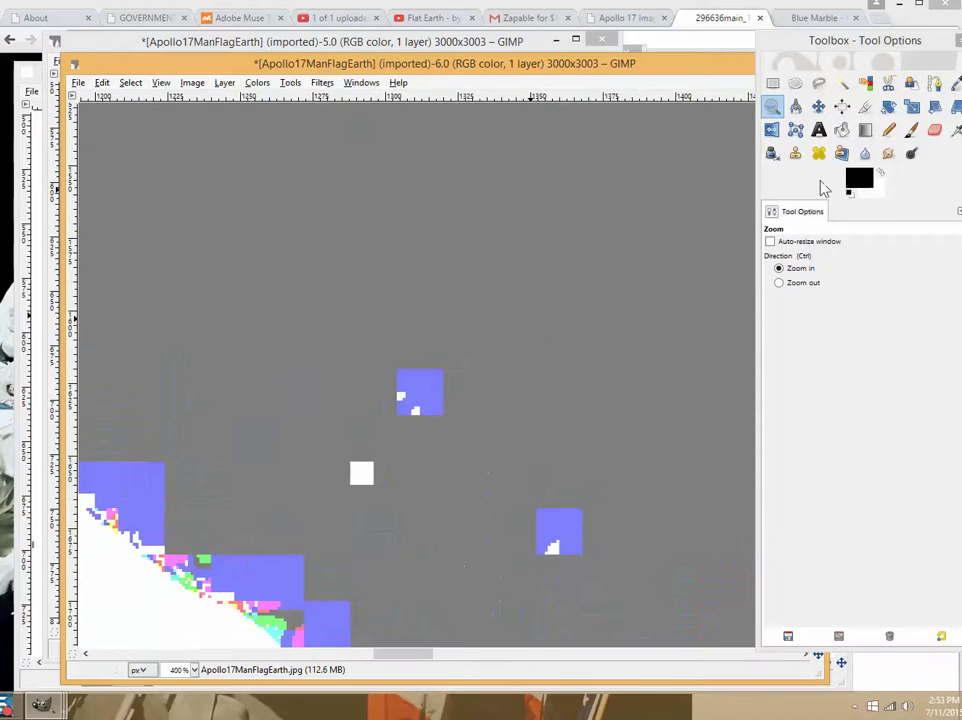
{"action": "left_click", "coordinate": [779, 285]}
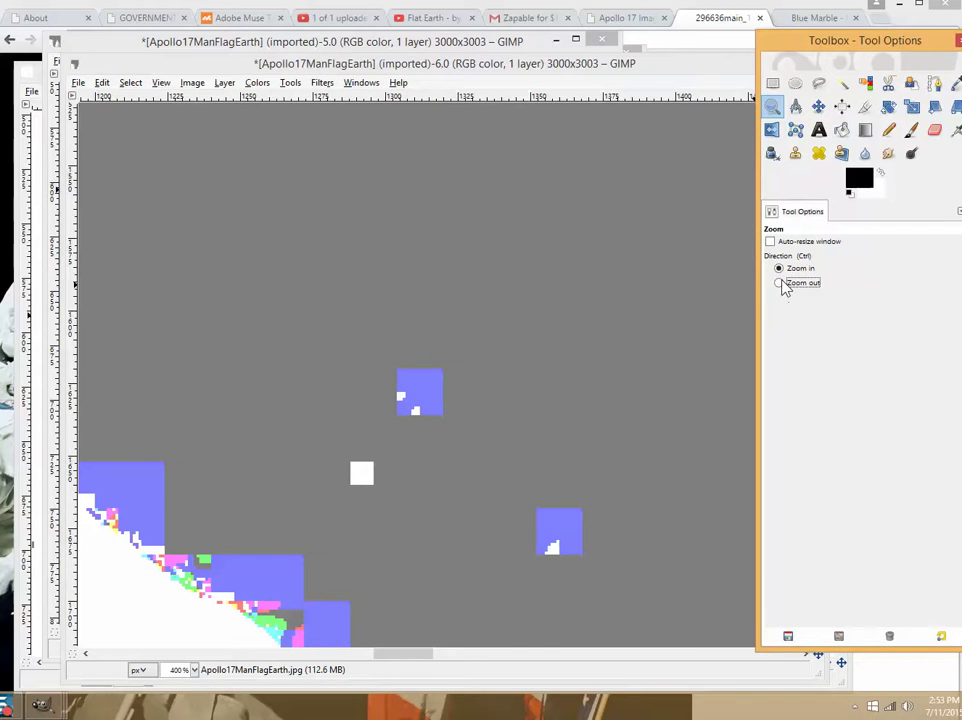
{"action": "left_click", "coordinate": [680, 268]}
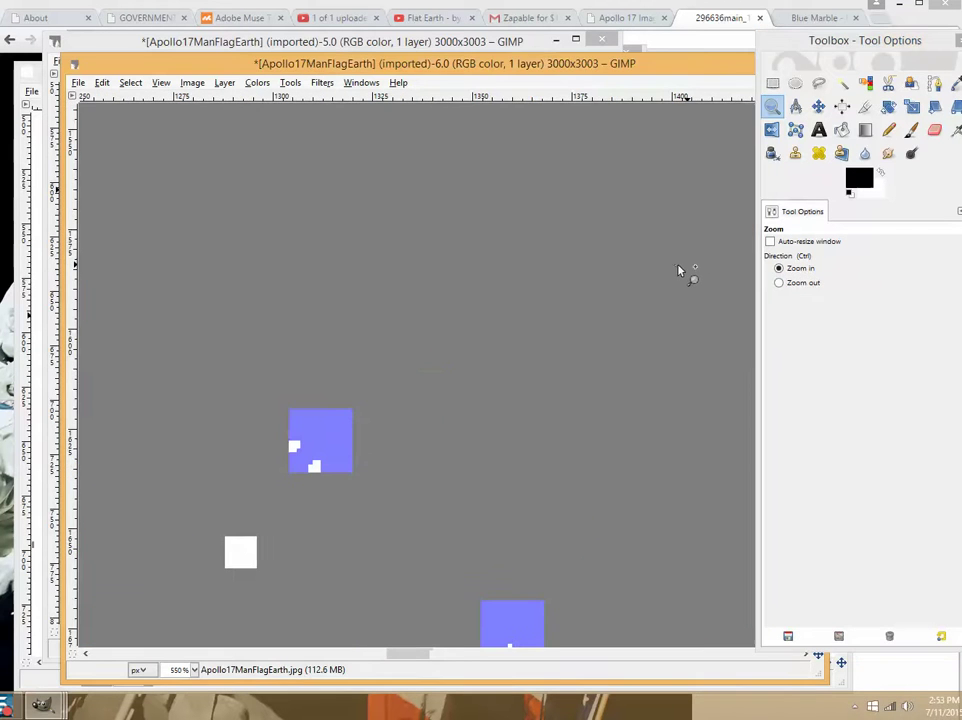
- Zoom back out to show the helmet and flagpole, and move the image window up-left
{"action": "left_click", "coordinate": [788, 285]}
{"action": "left_click", "coordinate": [526, 348]}
{"action": "left_click", "coordinate": [526, 348]}
{"action": "left_click", "coordinate": [526, 348]}
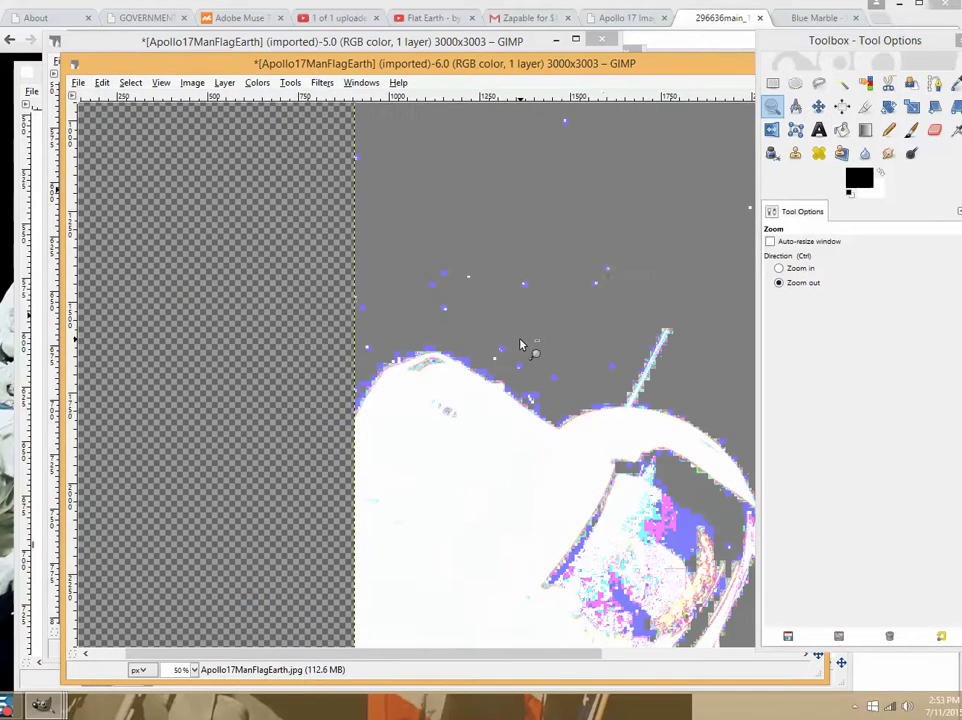
{"action": "left_click_drag", "start_coordinate": [258, 655], "coordinate": [565, 678]}
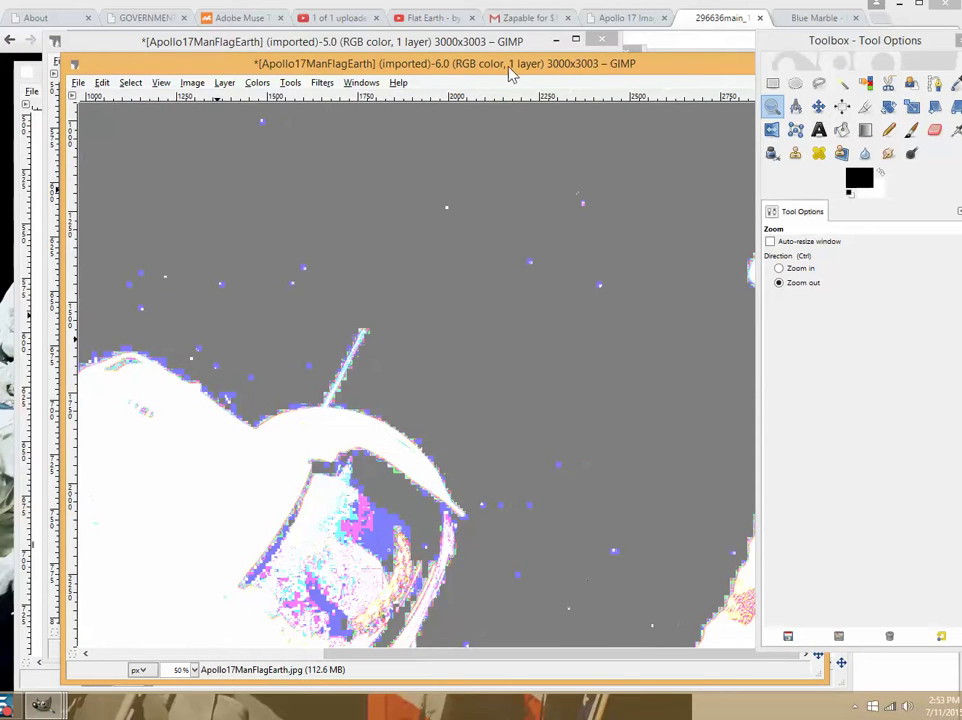
{"action": "left_click_drag", "start_coordinate": [510, 75], "coordinate": [305, 54]}
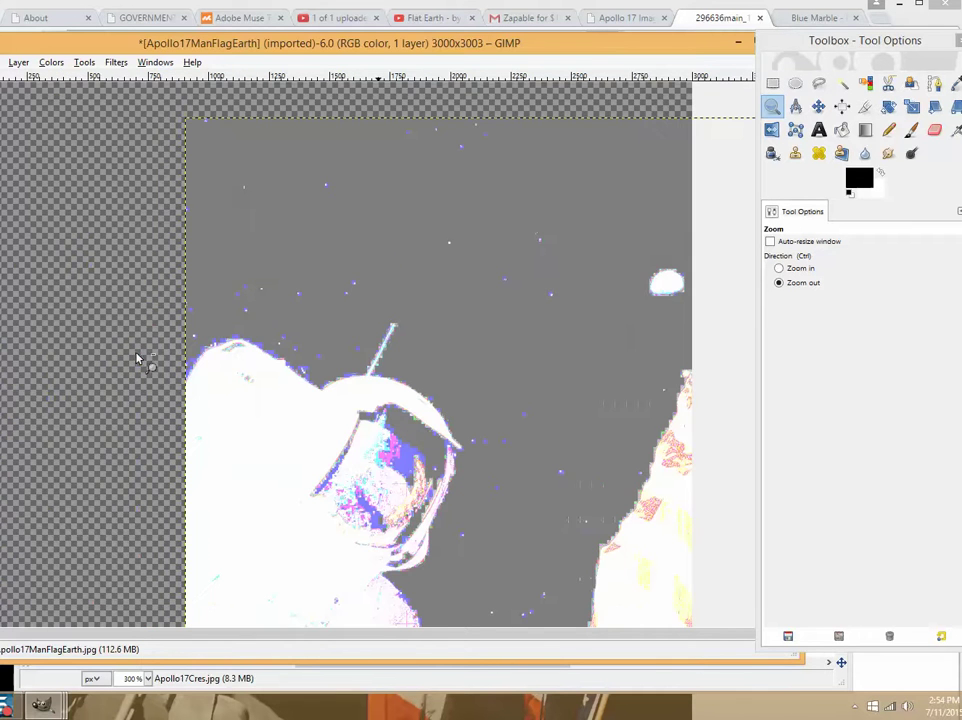
- Magnify the flag pole to show its colourful blocky artifacts
{"action": "left_click", "coordinate": [783, 270]}
{"action": "left_click", "coordinate": [376, 367]}
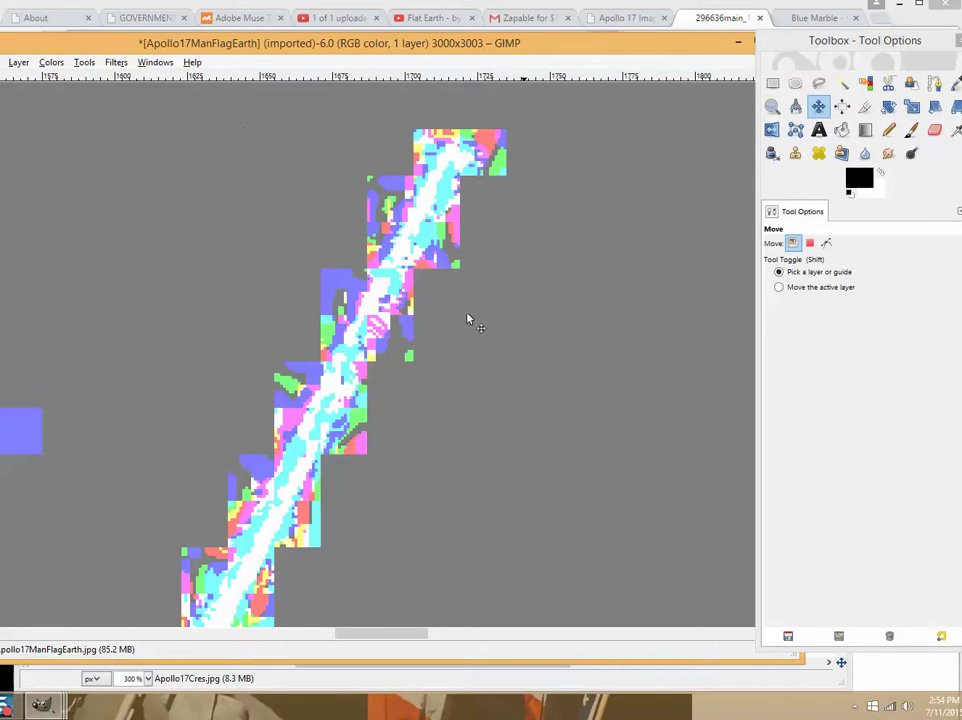
{"action": "left_click", "coordinate": [772, 106]}
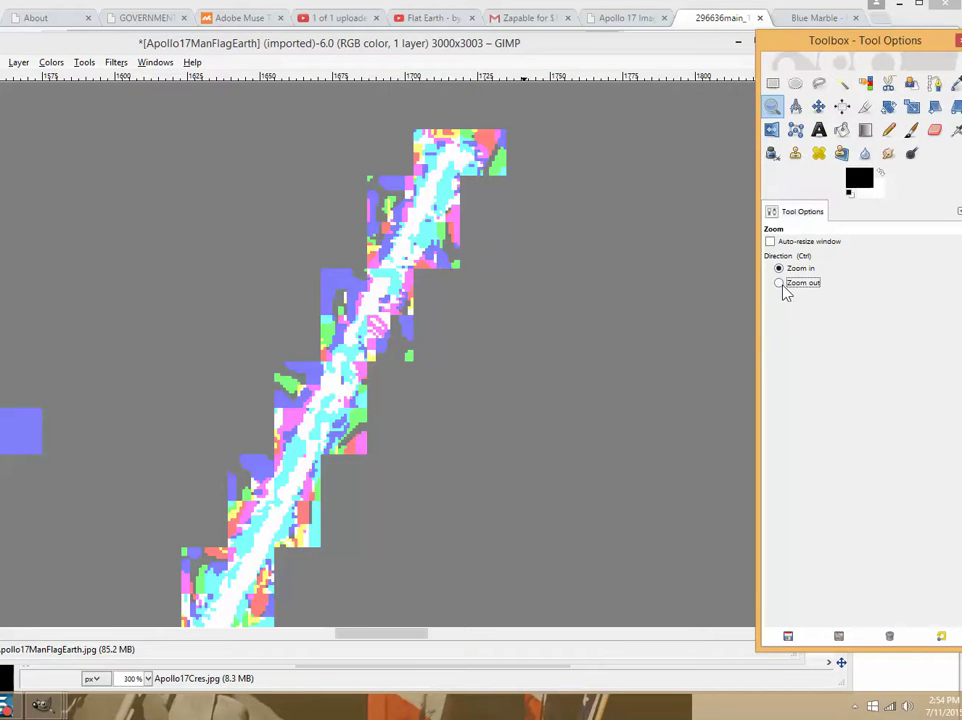
{"action": "left_click", "coordinate": [719, 303]}
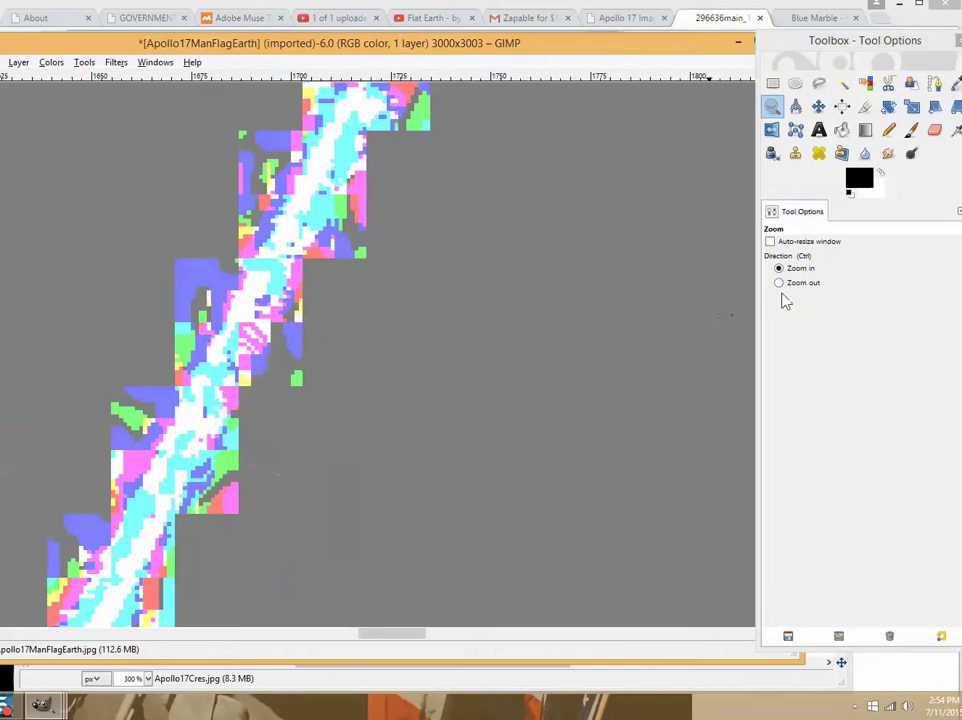
- Zoom back out to the whole photo and move the image layer up and left
{"action": "left_click", "coordinate": [800, 284]}
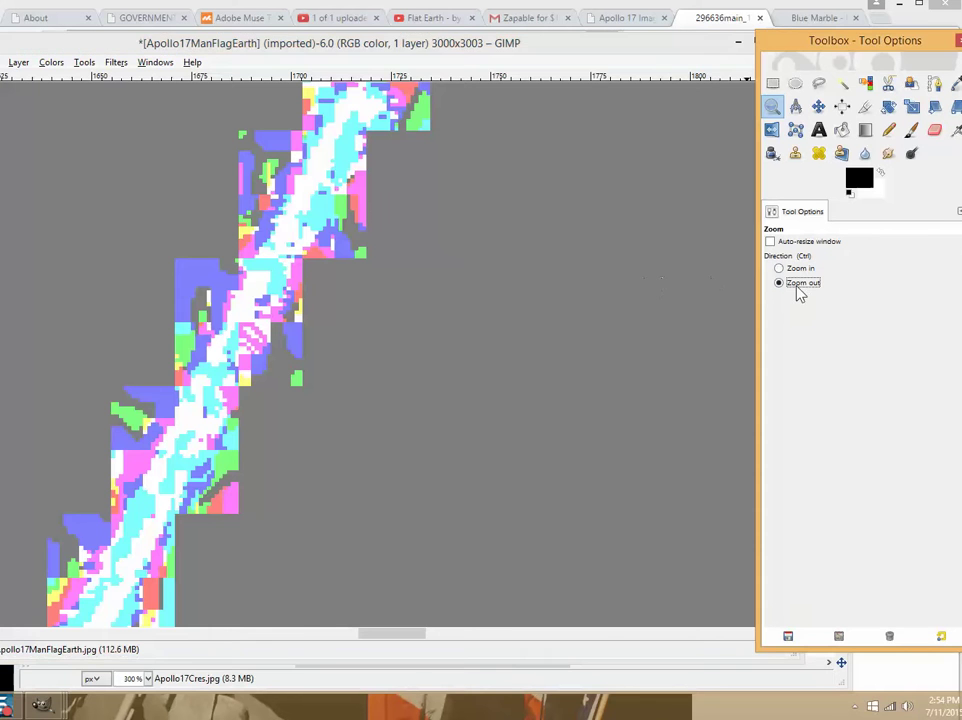
{"action": "left_click", "coordinate": [591, 249]}
{"action": "left_click", "coordinate": [591, 249]}
{"action": "left_click", "coordinate": [591, 249]}
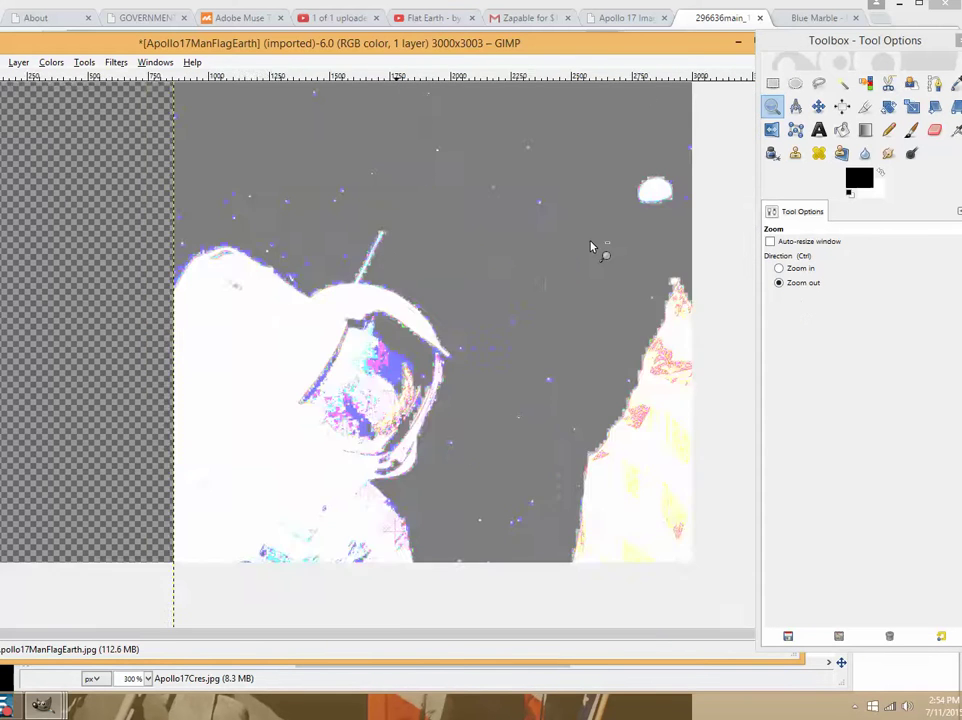
{"action": "left_click", "coordinate": [591, 249]}
{"action": "key", "text": "m"}
{"action": "left_click_drag", "start_coordinate": [580, 322], "coordinate": [351, 162]}
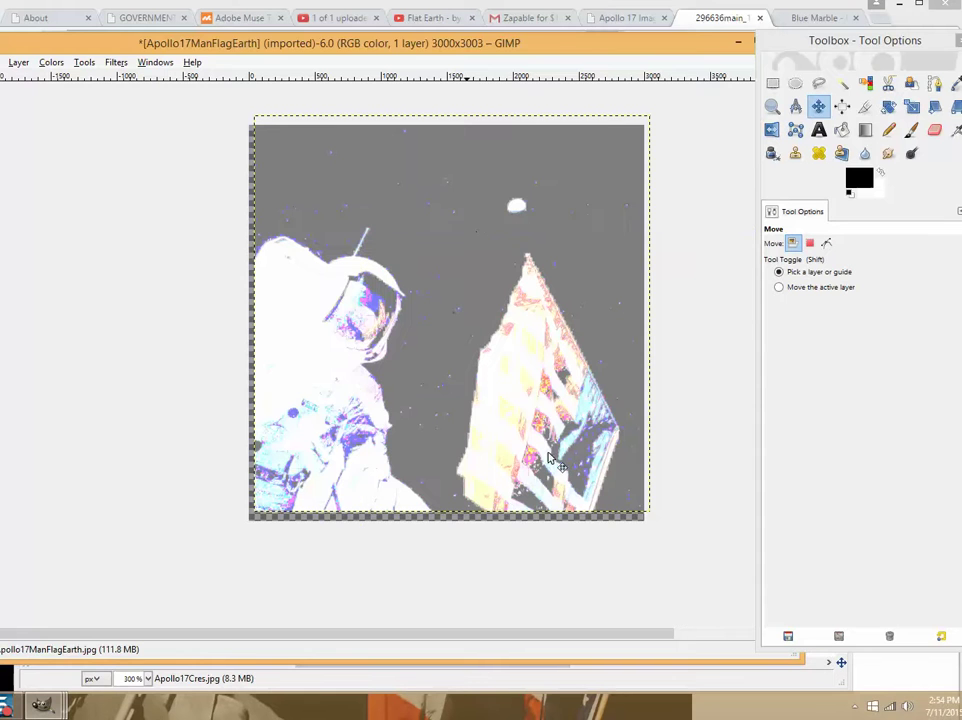
- Zoom out further so the photo shrinks in the view
{"action": "key", "text": "z"}
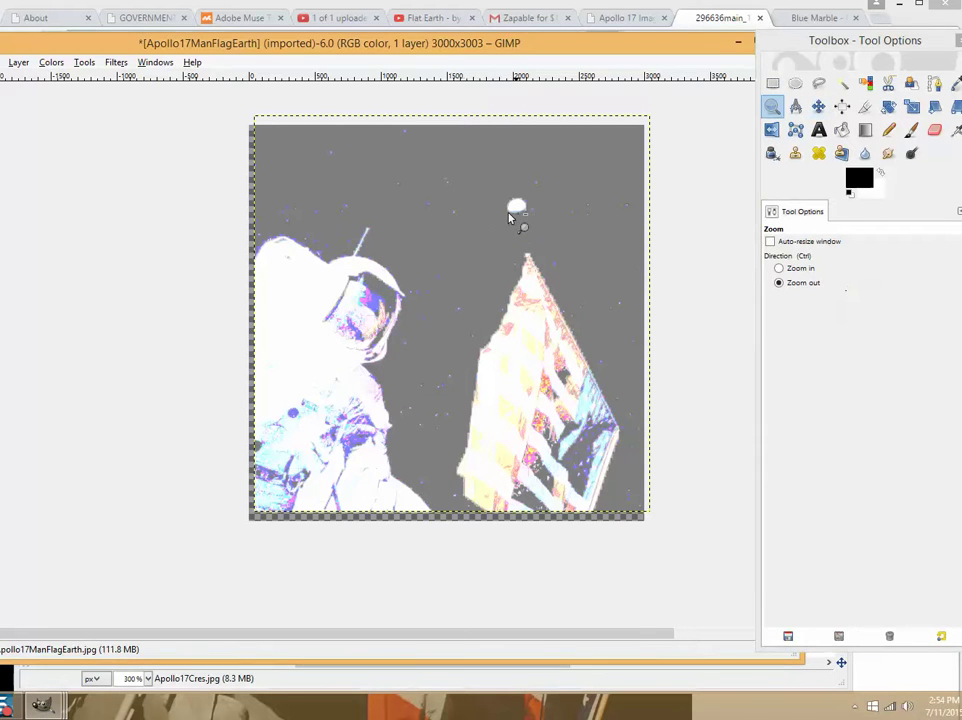
{"action": "left_click", "coordinate": [513, 211]}
{"action": "left_click", "coordinate": [513, 211]}
{"action": "left_click", "coordinate": [789, 269]}
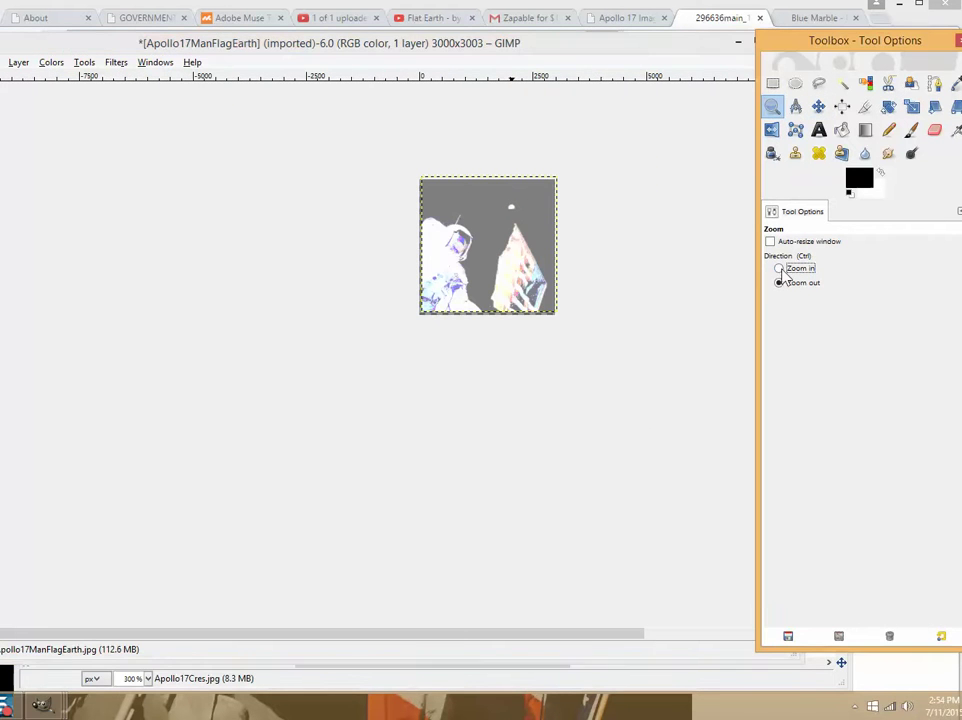
{"action": "left_click", "coordinate": [648, 268]}
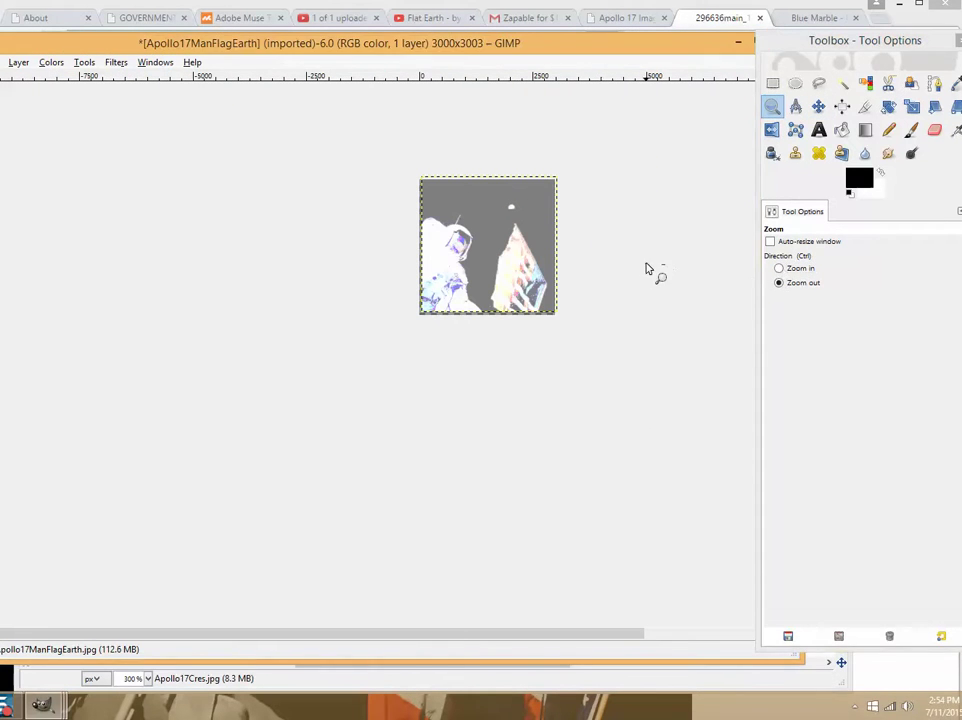
{"action": "left_click", "coordinate": [596, 224]}
- Magnify the photo's right edge near pixel 3000 to single pixels, then undo the last change
{"action": "left_click", "coordinate": [788, 270]}
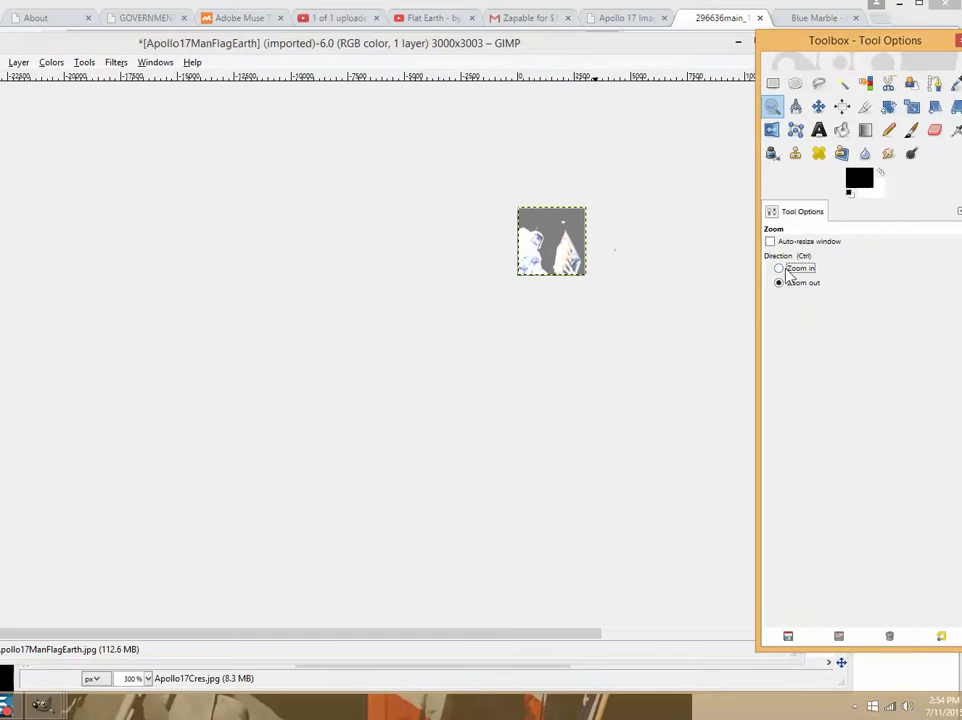
{"action": "left_click", "coordinate": [599, 243]}
{"action": "left_click", "coordinate": [584, 234]}
{"action": "left_click", "coordinate": [550, 232]}
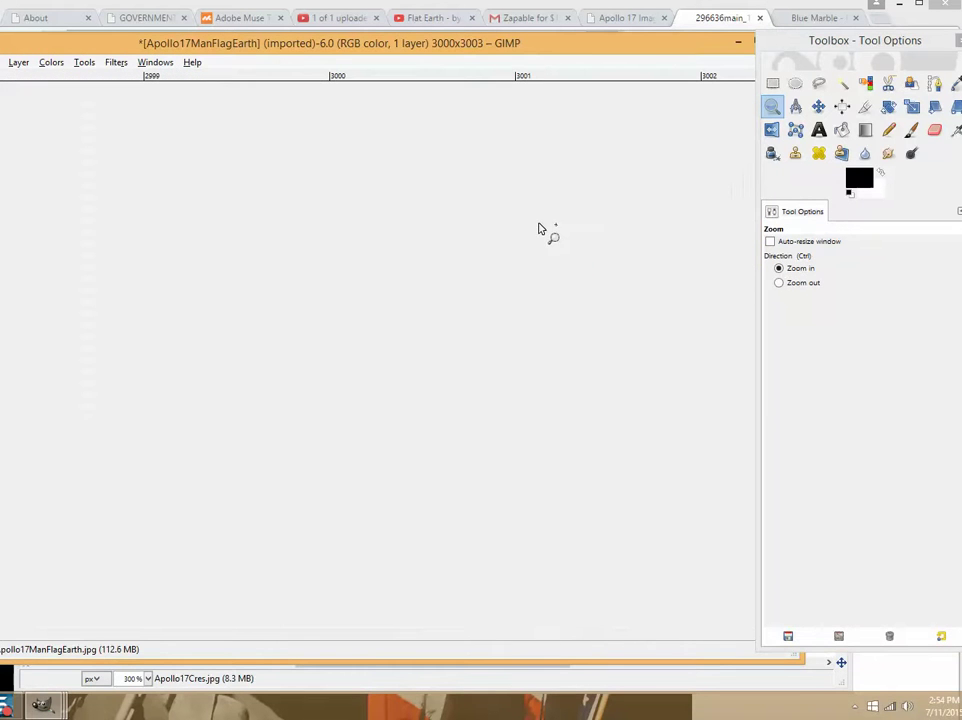
{"action": "left_click", "coordinate": [3, 62]}
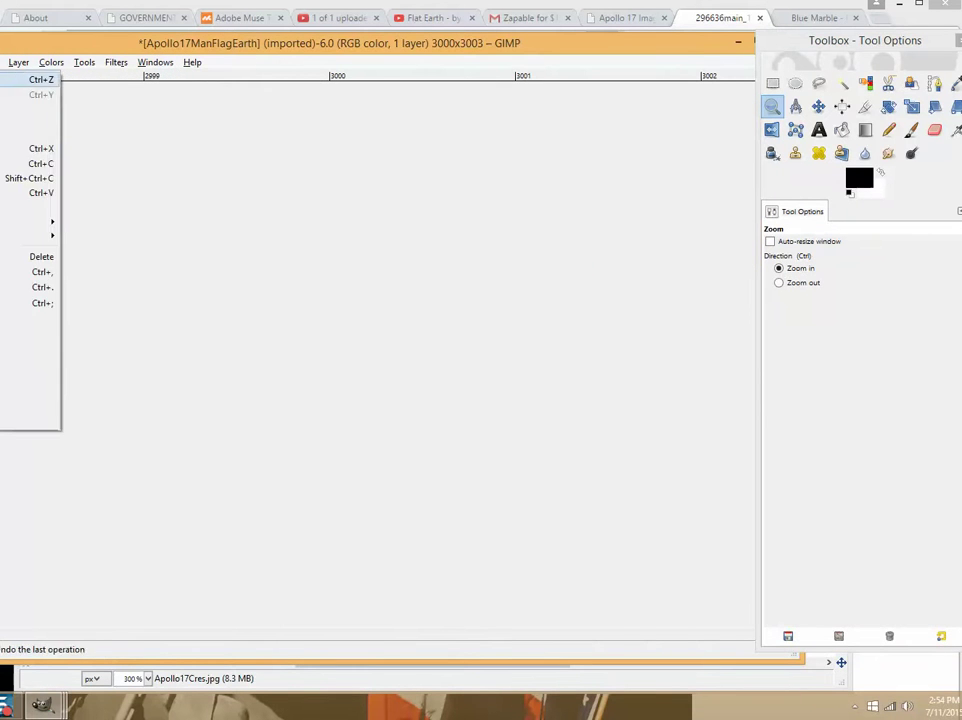
{"action": "left_click", "coordinate": [20, 77]}
{"action": "key", "text": "ctrl"}
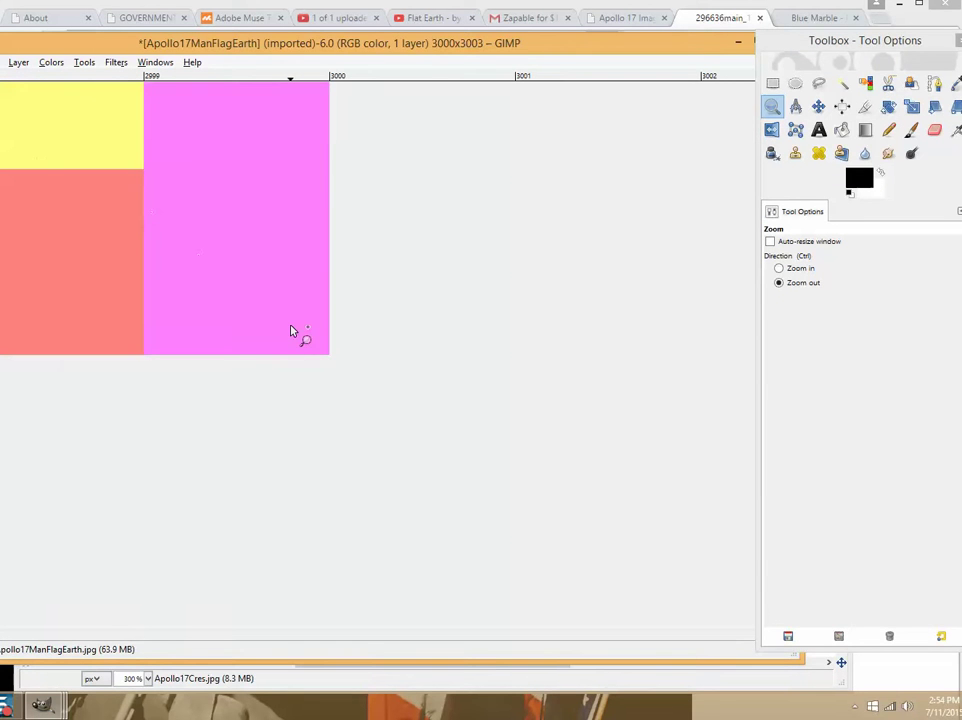